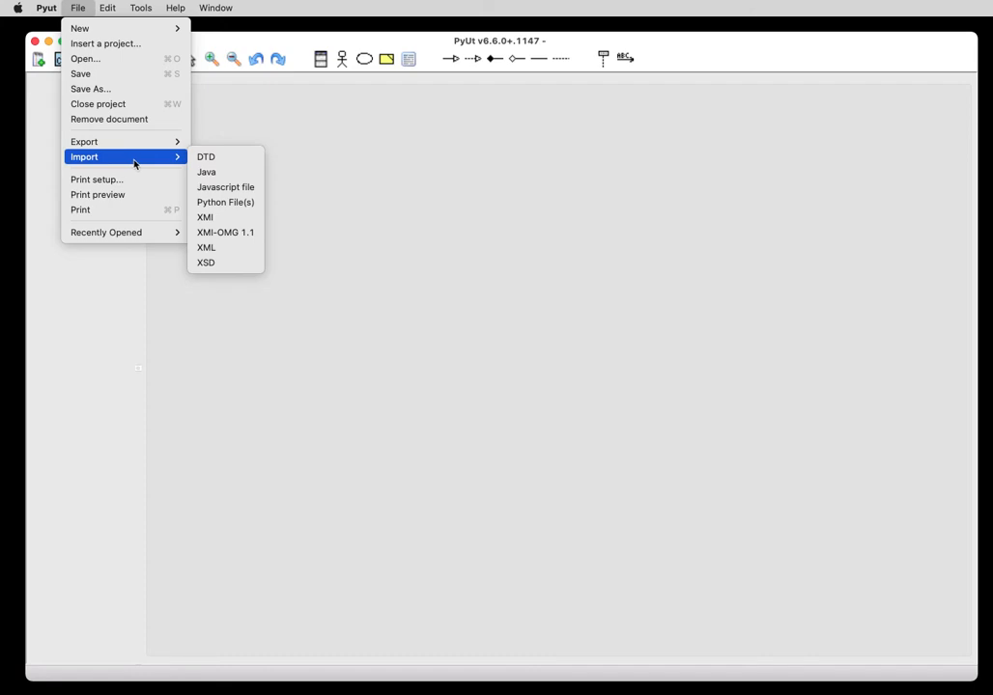
Start a Python file import and browse the PyUt folder to the test class source files.
{"action": "left_click", "coordinate": [228, 201]}
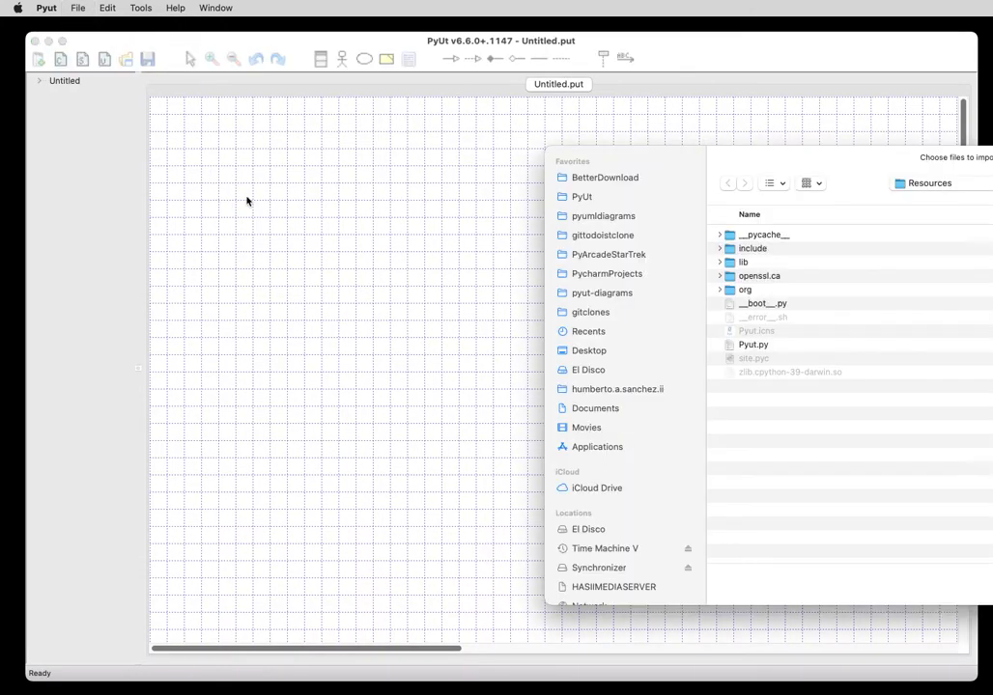
{"action": "left_click", "coordinate": [584, 197]}
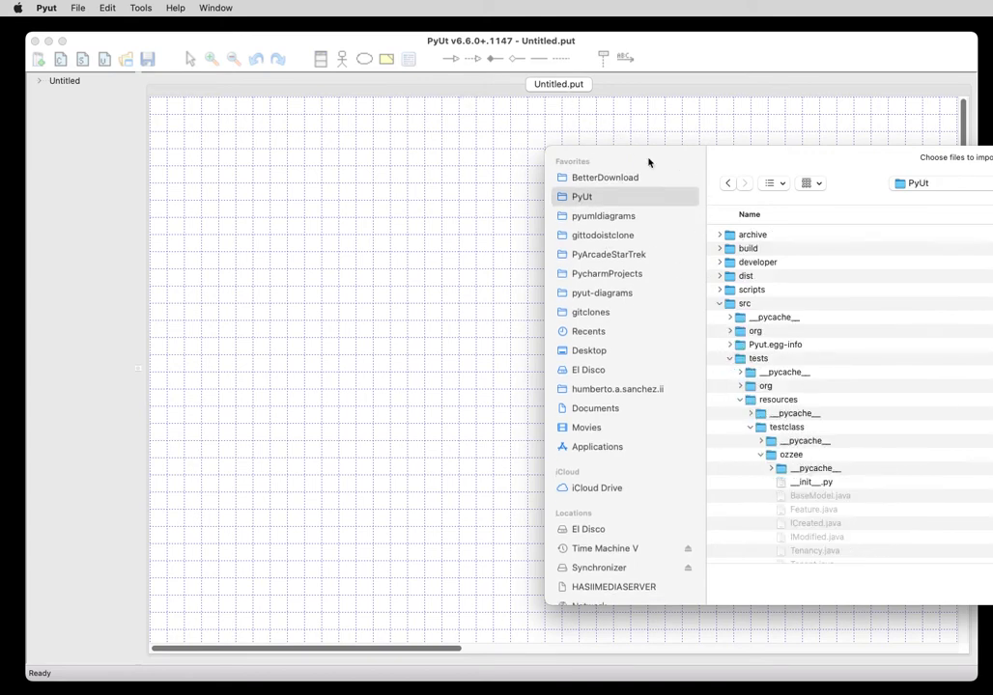
{"action": "left_click_drag", "start_coordinate": [752, 160], "coordinate": [488, 94]}
{"action": "scroll", "coordinate": [659, 290], "scroll_direction": "down", "scroll_amount": 5}
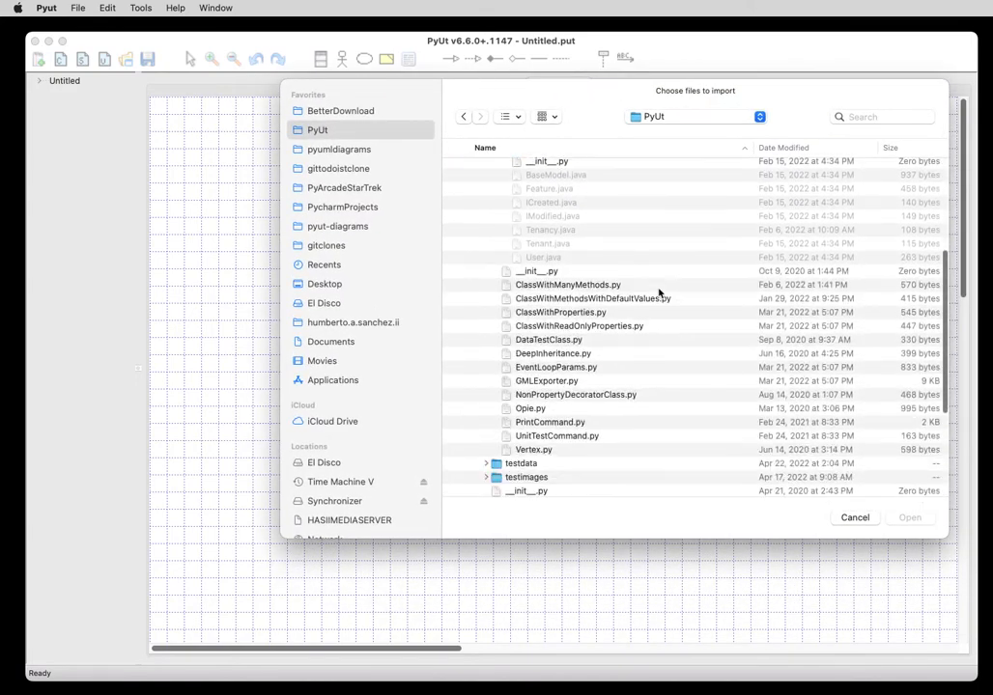
Import all the Python files from ClassWithManyMethods.py through Vertex.py into the diagram.
{"action": "left_click", "coordinate": [585, 273]}
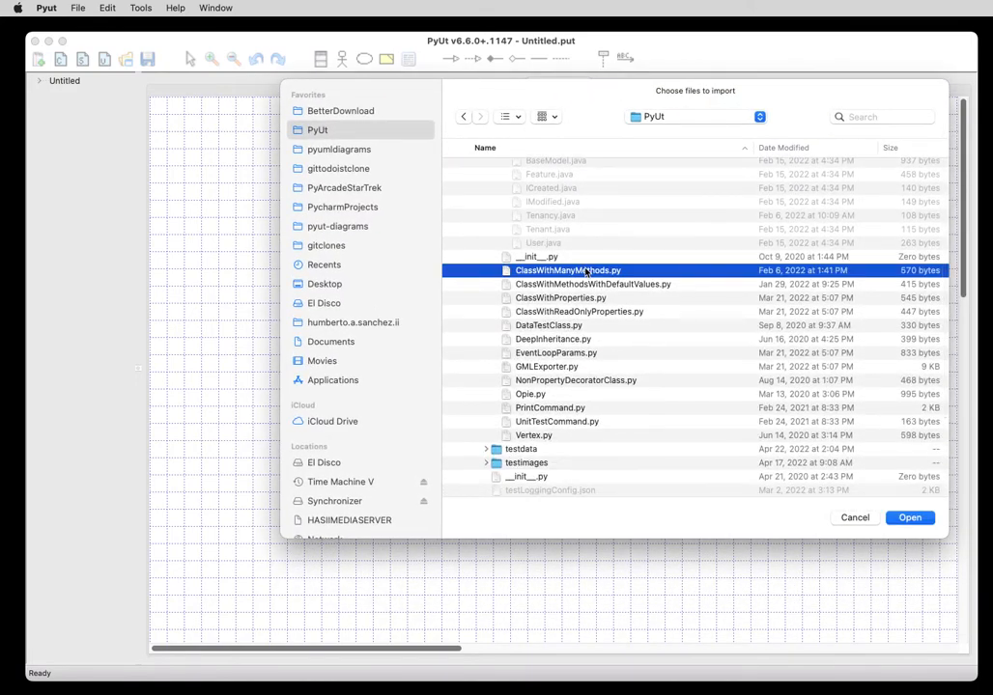
{"action": "key", "text": "shift+Down"}
{"action": "key", "text": "shift+Down"}
{"action": "key", "text": "shift+Down"}
{"action": "key", "text": "shift+Down"}
{"action": "key", "text": "shift+Down"}
{"action": "key", "text": "shift+Down"}
{"action": "key", "text": "shift+Down"}
{"action": "key", "text": "shift+Down"}
{"action": "key", "text": "shift+Down"}
{"action": "key", "text": "shift+Down"}
{"action": "key", "text": "shift+Down"}
{"action": "key", "text": "shift+Down"}
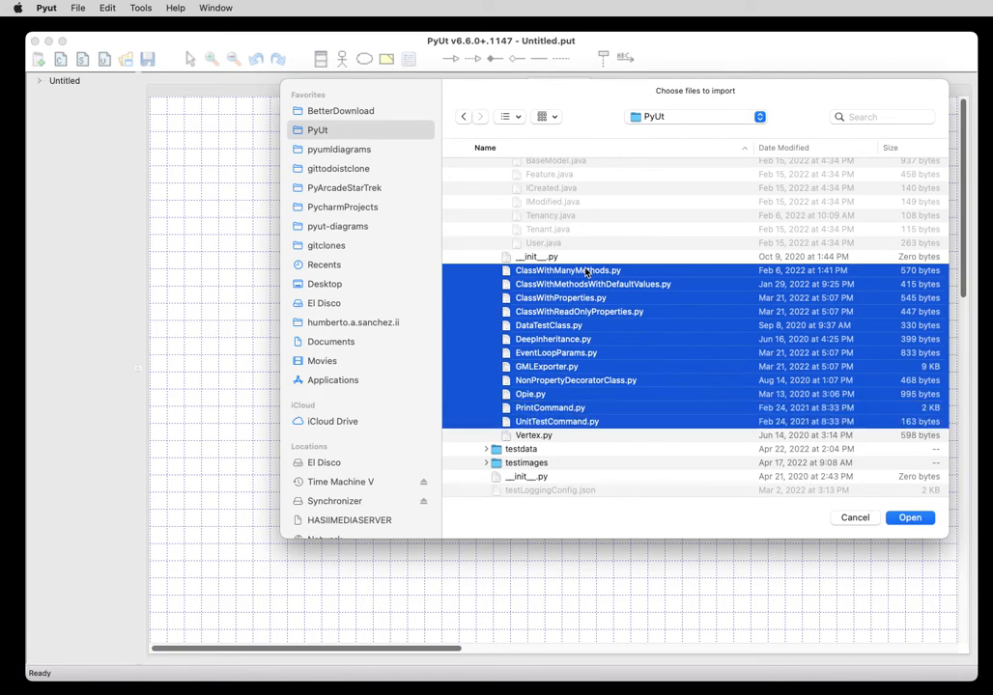
{"action": "key", "text": "Return"}
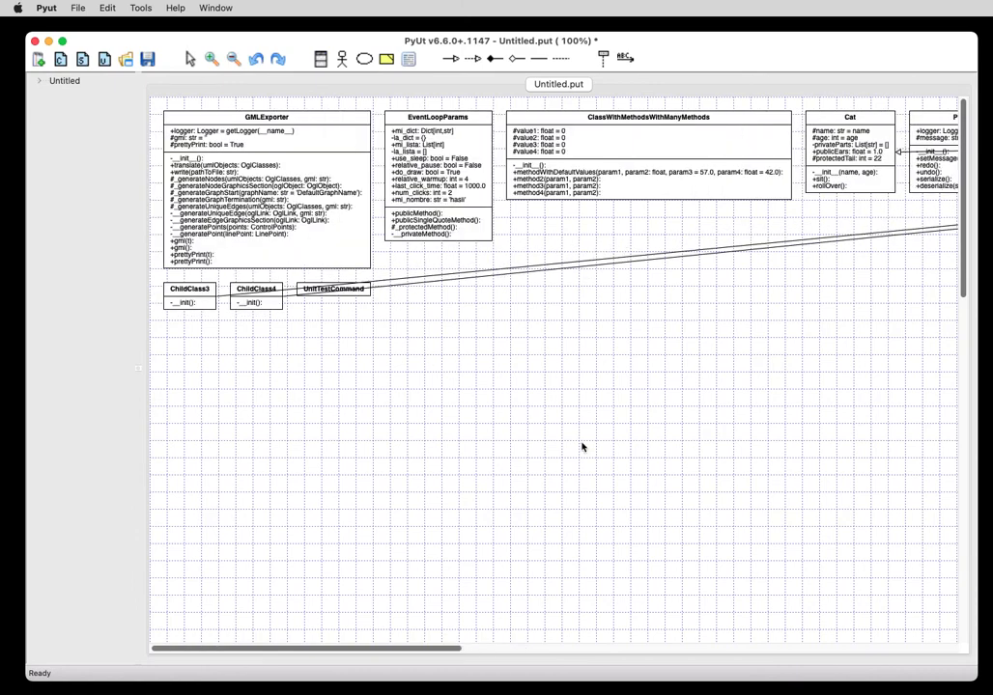
Select all the imported classes and apply the Sugiyama Automatic Layout to them.
{"action": "scroll", "coordinate": [557, 422], "scroll_direction": "down", "scroll_amount": 1}
{"action": "key", "text": "super+a"}
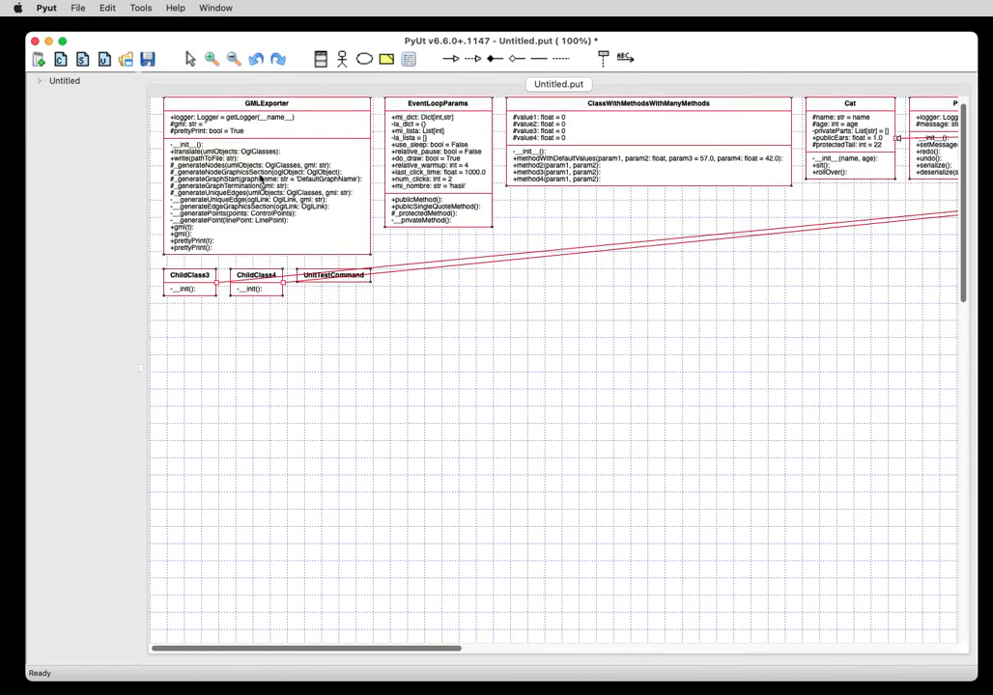
{"action": "left_click", "coordinate": [123, 8]}
{"action": "mouse_move", "coordinate": [151, 29]}
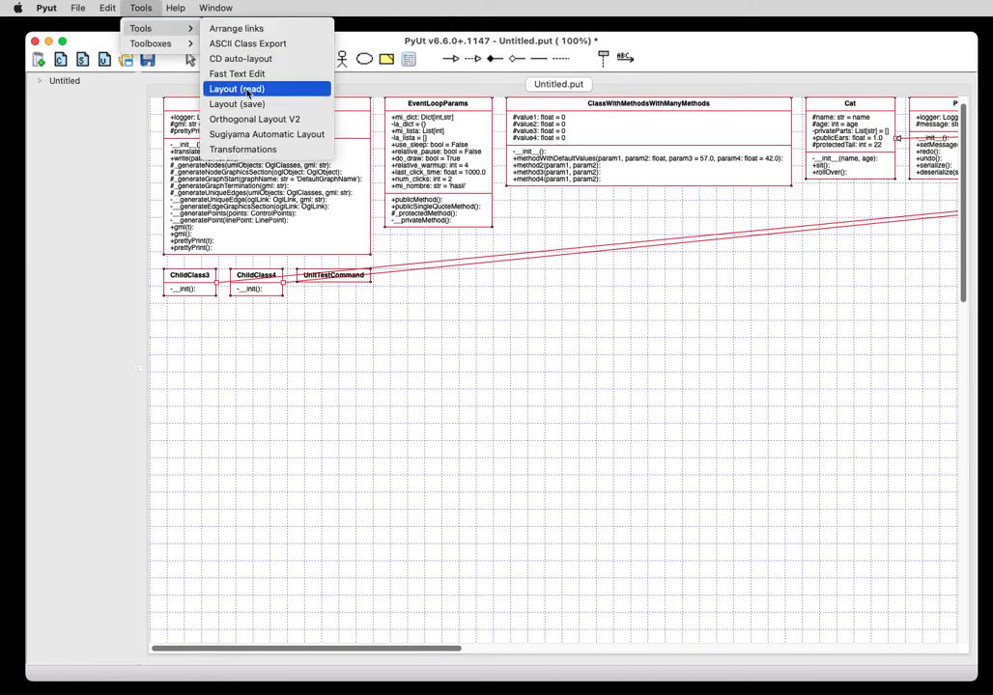
{"action": "left_click", "coordinate": [232, 133]}
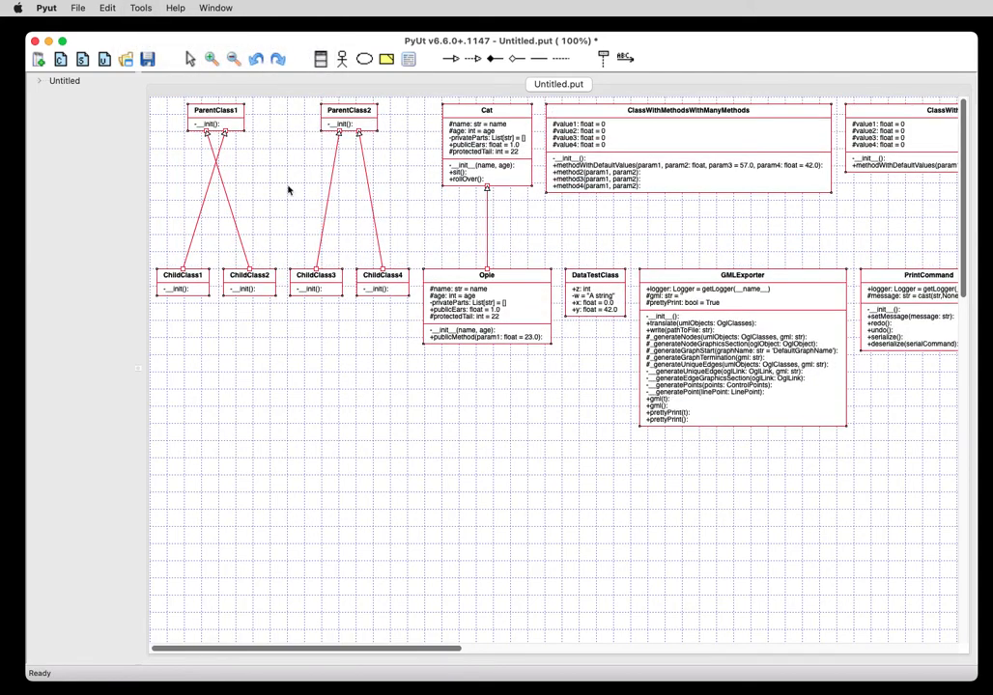
Arrange the links between the selected classes and clear the selection.
{"action": "left_click", "coordinate": [142, 7]}
{"action": "mouse_move", "coordinate": [143, 28]}
{"action": "key", "text": "Return"}
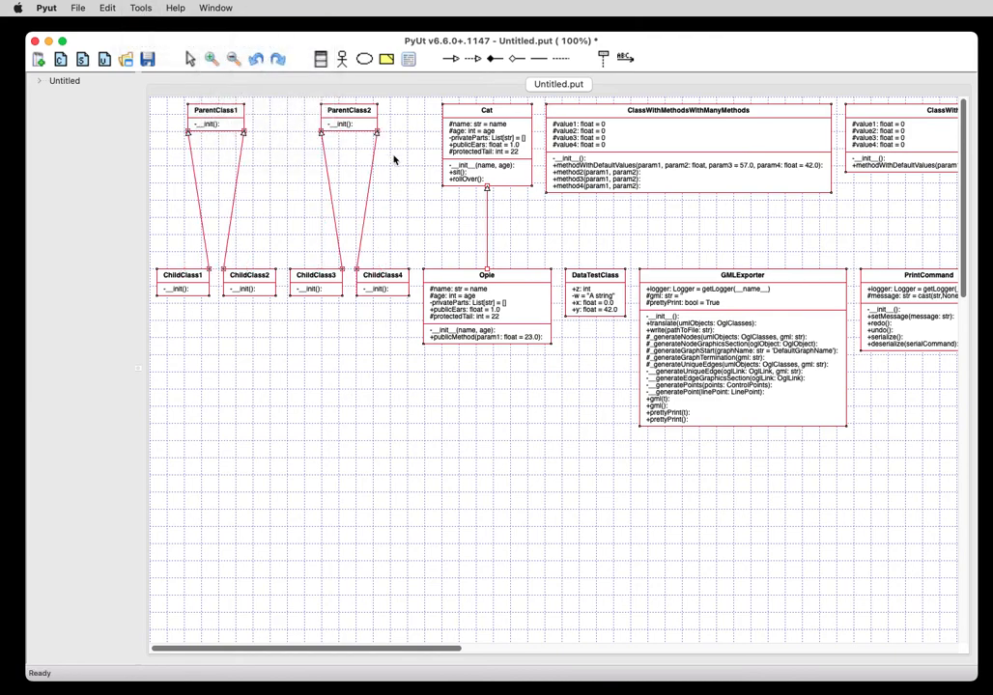
{"action": "left_click", "coordinate": [421, 422]}
Examine the source code of the write method in the GMLExporter class, leaving the class unchanged.
{"action": "scroll", "coordinate": [421, 422], "scroll_direction": "right", "scroll_amount": 10}
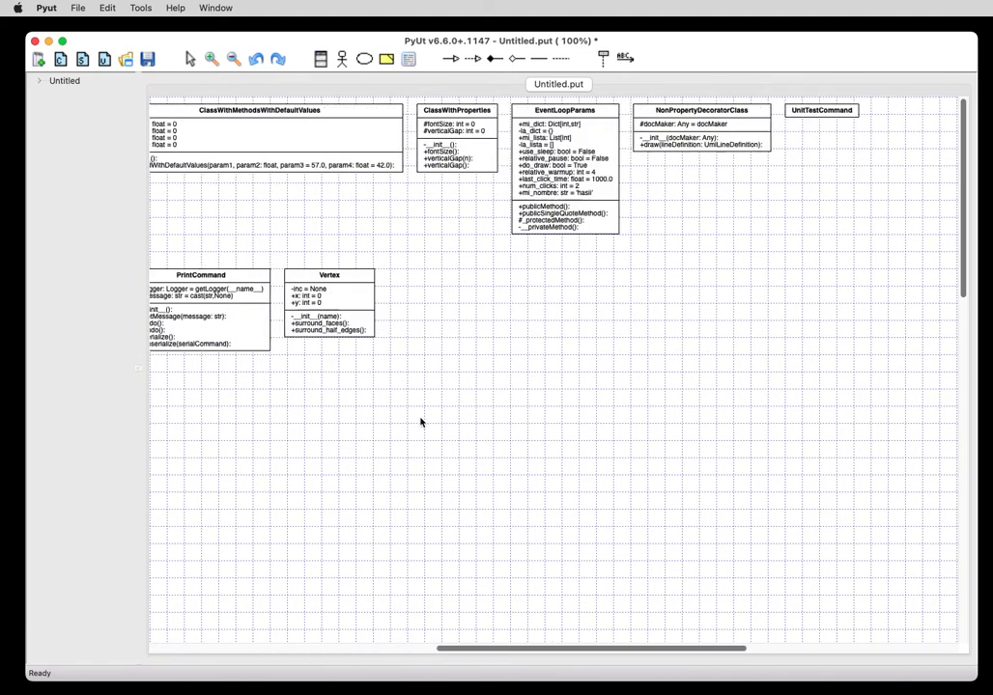
{"action": "scroll", "coordinate": [422, 422], "scroll_direction": "left", "scroll_amount": 10}
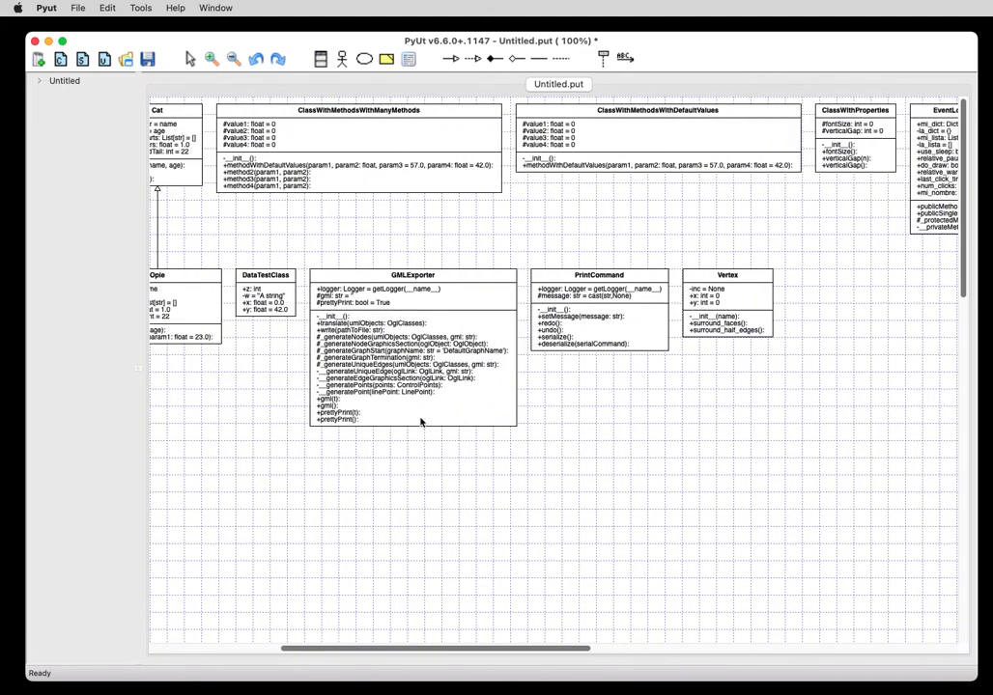
{"action": "double_click", "coordinate": [408, 303]}
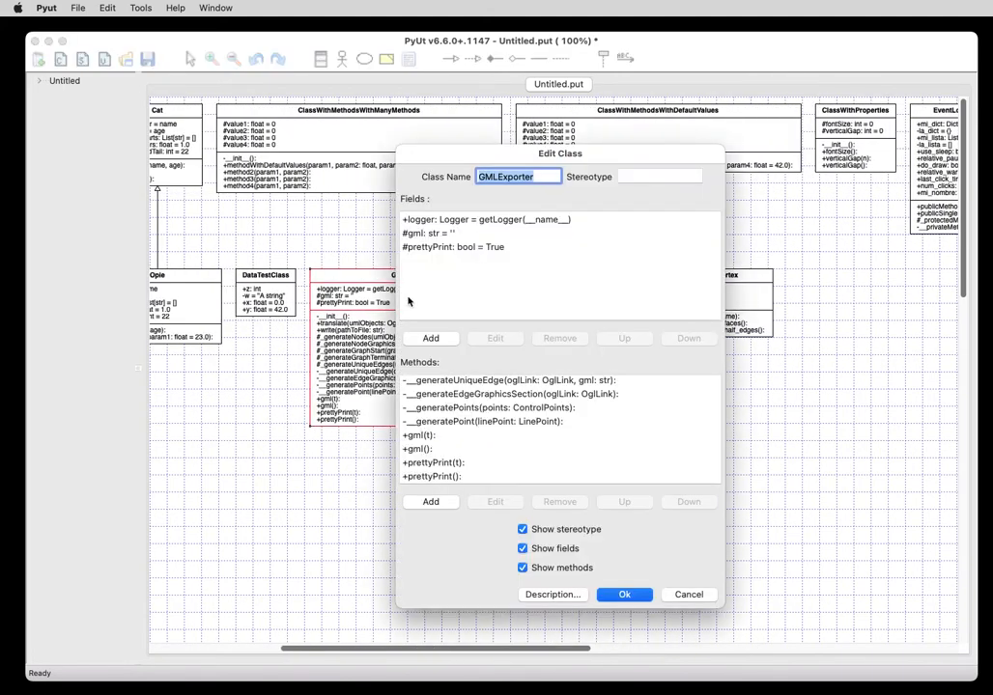
{"action": "scroll", "coordinate": [470, 423], "scroll_direction": "up", "scroll_amount": 5}
{"action": "left_click", "coordinate": [470, 421]}
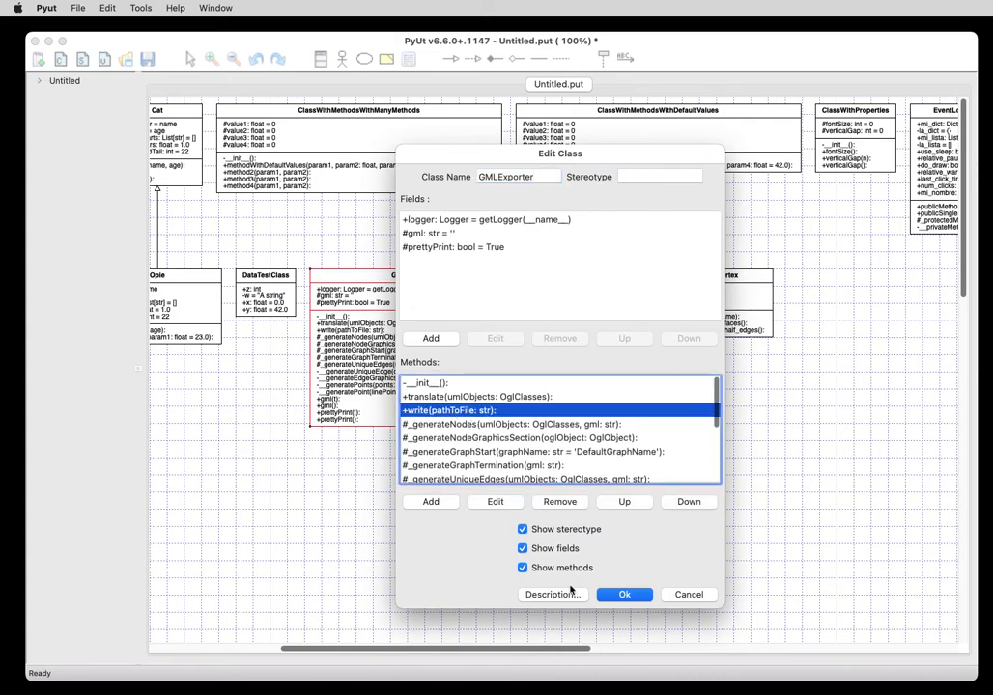
{"action": "left_click", "coordinate": [495, 502]}
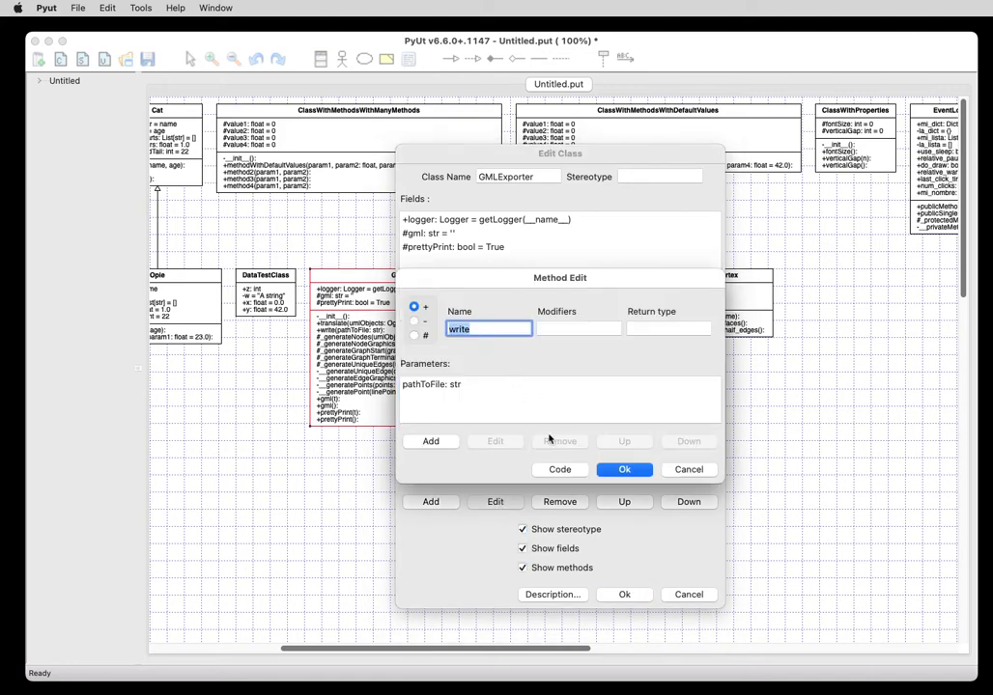
{"action": "left_click", "coordinate": [568, 470]}
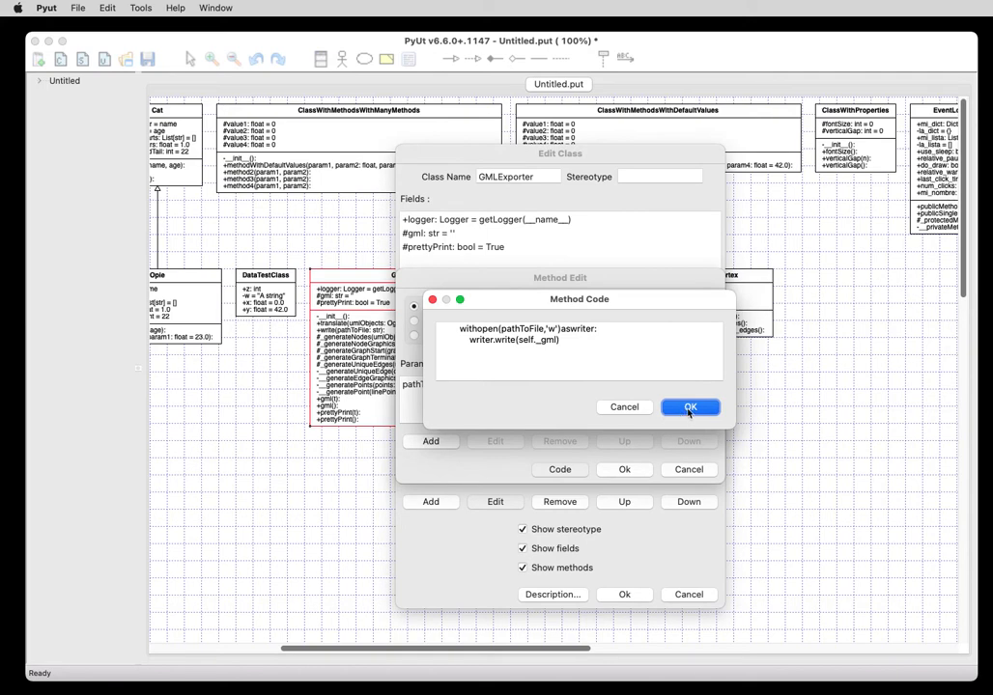
{"action": "left_click", "coordinate": [689, 408]}
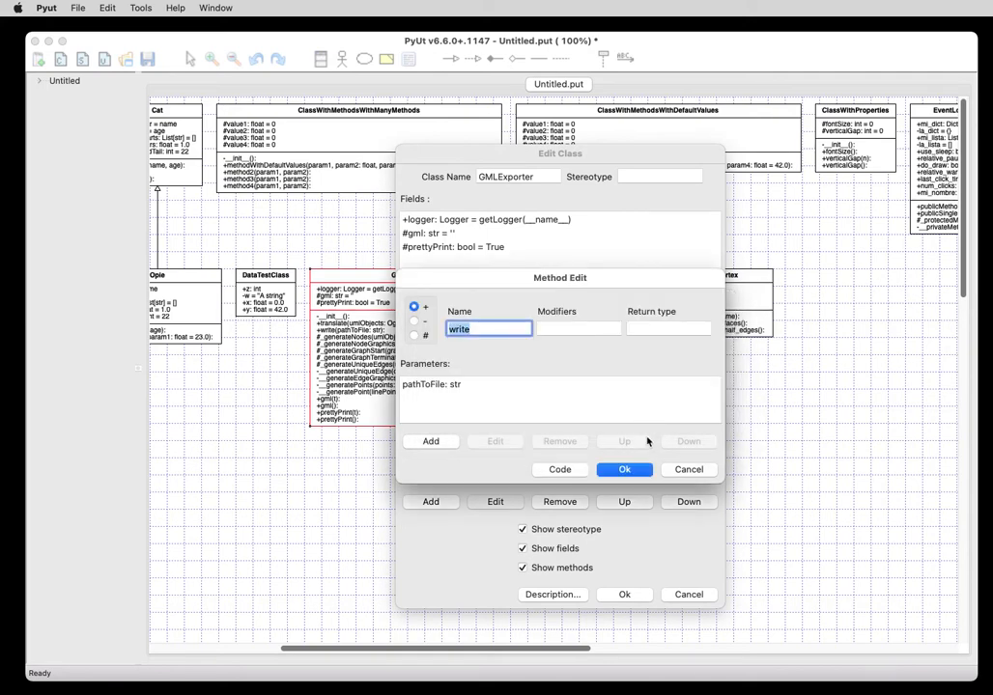
{"action": "left_click", "coordinate": [679, 473]}
{"action": "left_click", "coordinate": [687, 595]}
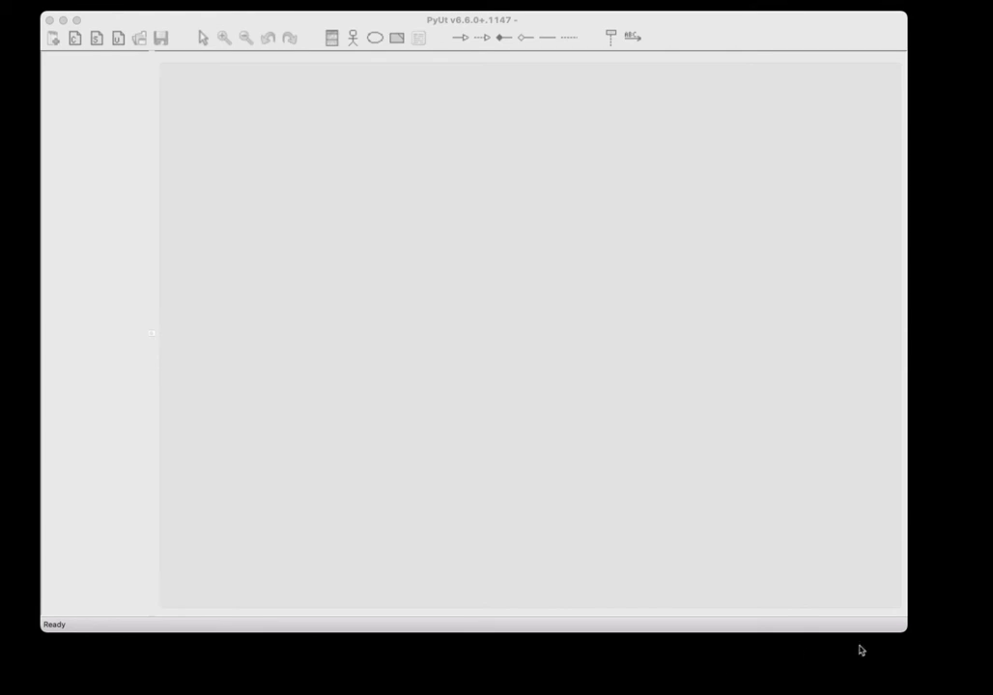
Open the AlternateOrthogonalTest.put project and apply Orthogonal Layout V2 to all its classes with a 500 by 500 layout size.
{"action": "left_click_drag", "start_coordinate": [558, 215], "coordinate": [457, 361]}
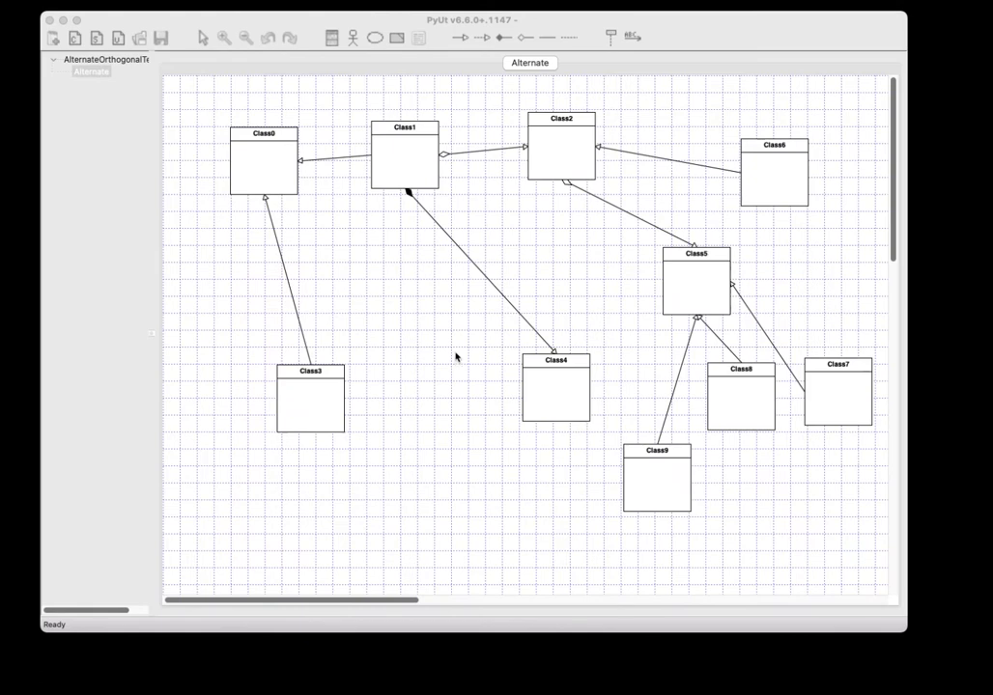
{"action": "left_click", "coordinate": [406, 299]}
{"action": "key", "text": "super+a"}
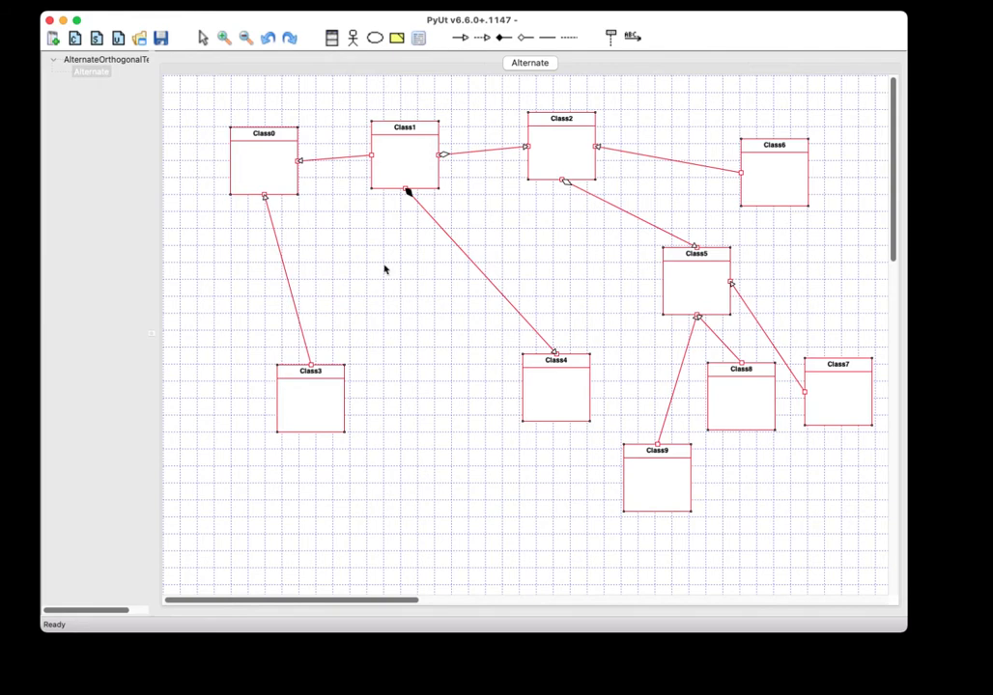
{"action": "left_click", "coordinate": [157, 1]}
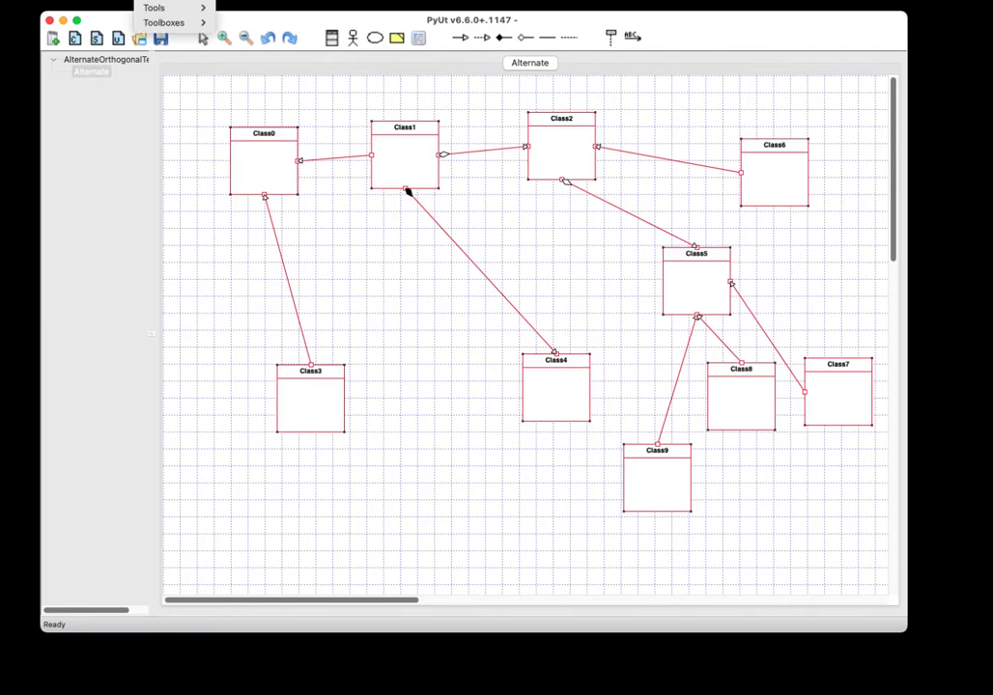
{"action": "mouse_move", "coordinate": [169, 8]}
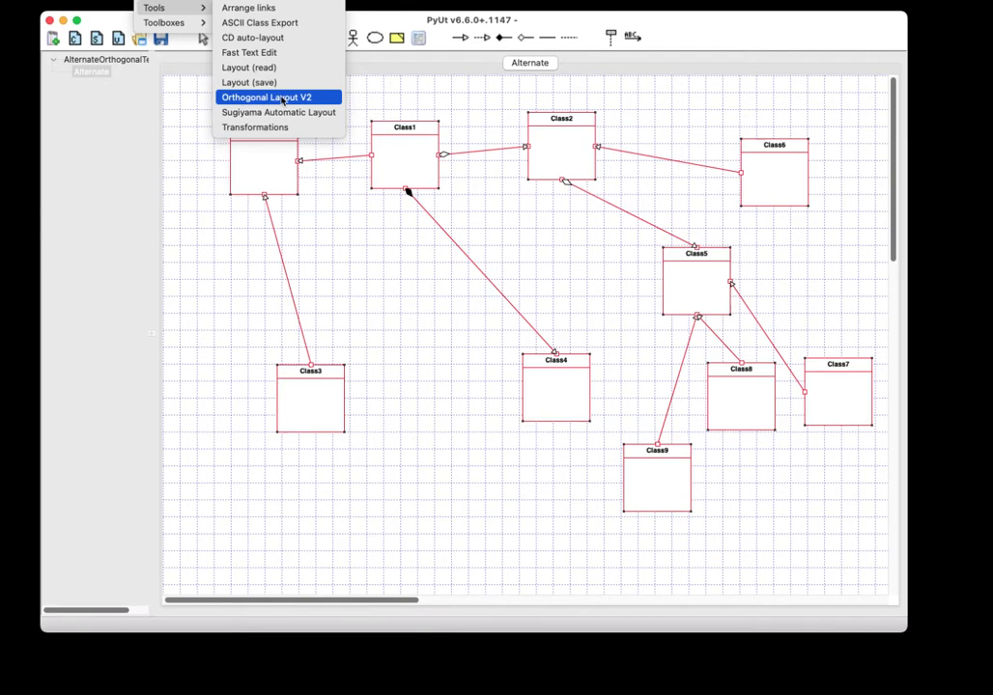
{"action": "left_click", "coordinate": [282, 98]}
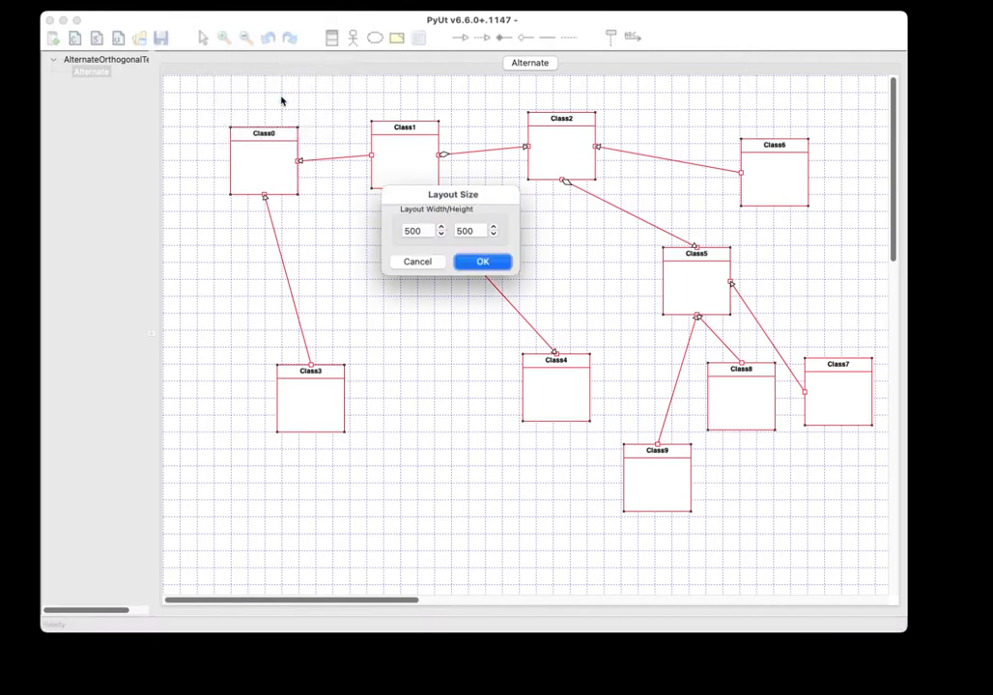
{"action": "left_click", "coordinate": [480, 260]}
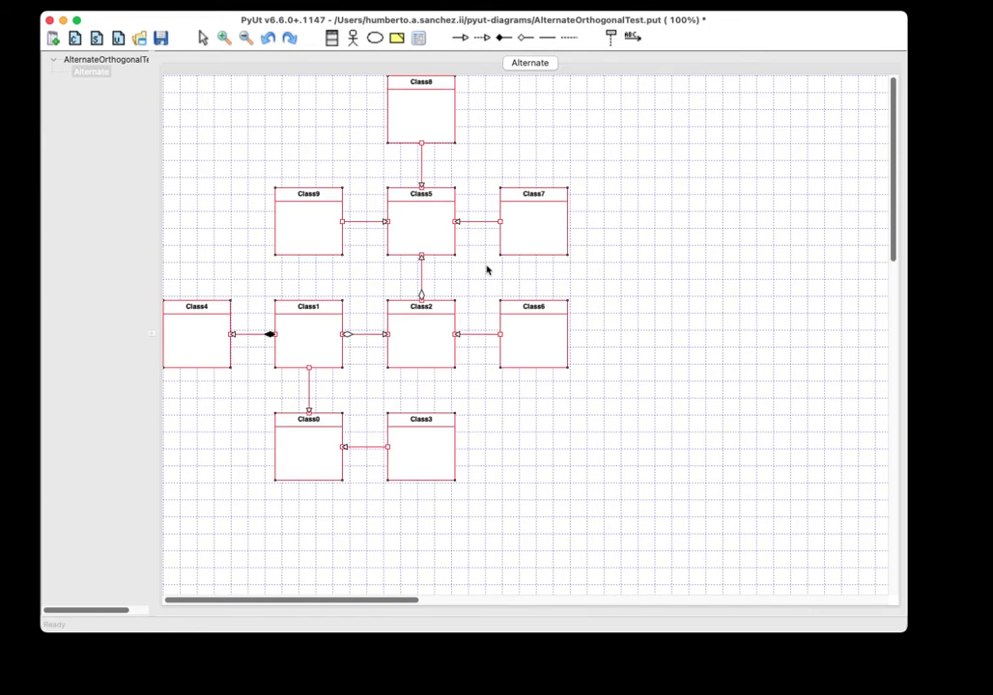
Select all classes, including Class4 and Class8, and move them together down and to the right, ending with nothing selected.
{"action": "left_click", "coordinate": [611, 148]}
{"action": "left_click_drag", "start_coordinate": [168, 83], "coordinate": [715, 544]}
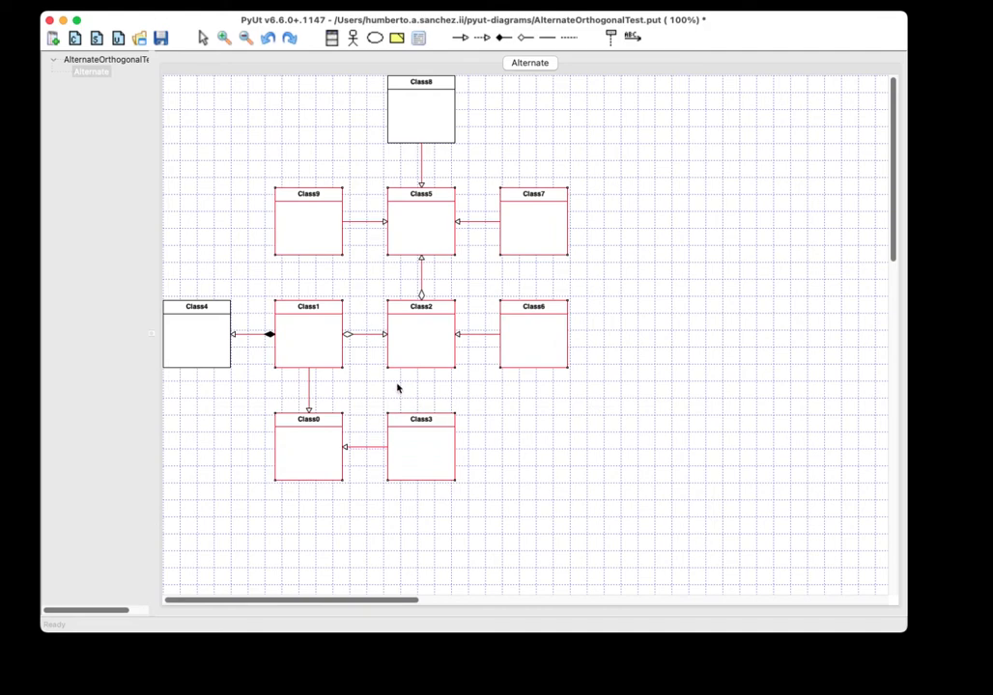
{"action": "left_click", "coordinate": [220, 307], "text": "shift"}
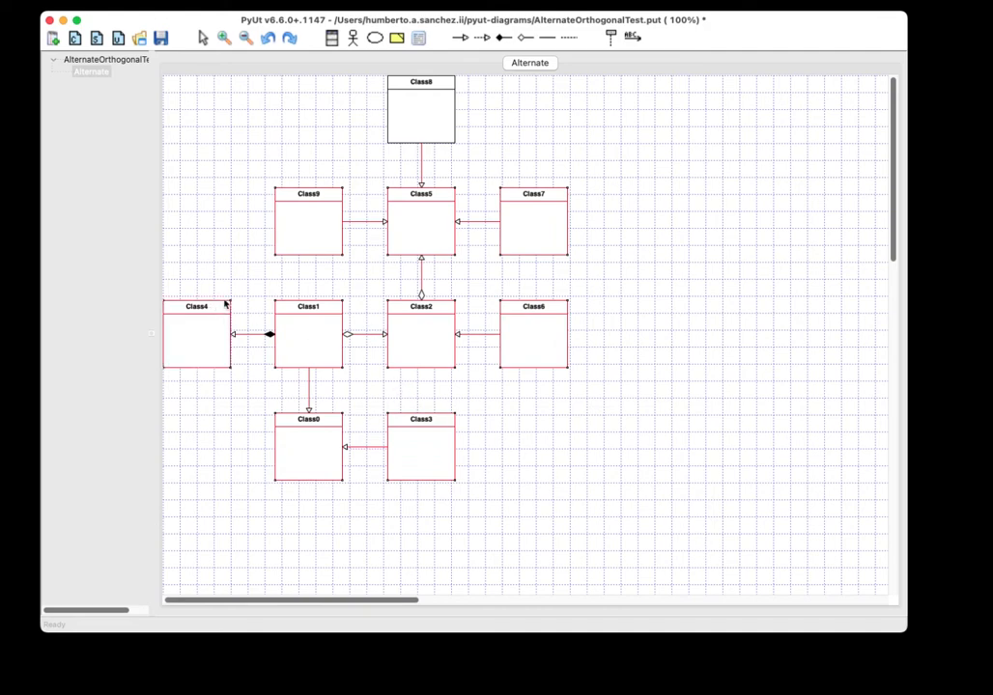
{"action": "left_click", "coordinate": [431, 83], "text": "shift"}
{"action": "mouse_move", "coordinate": [431, 83]}
{"action": "left_mouse_down"}
{"action": "mouse_move", "coordinate": [499, 137]}
{"action": "mouse_move", "coordinate": [542, 141]}
{"action": "left_mouse_up"}
{"action": "left_click", "coordinate": [686, 140]}
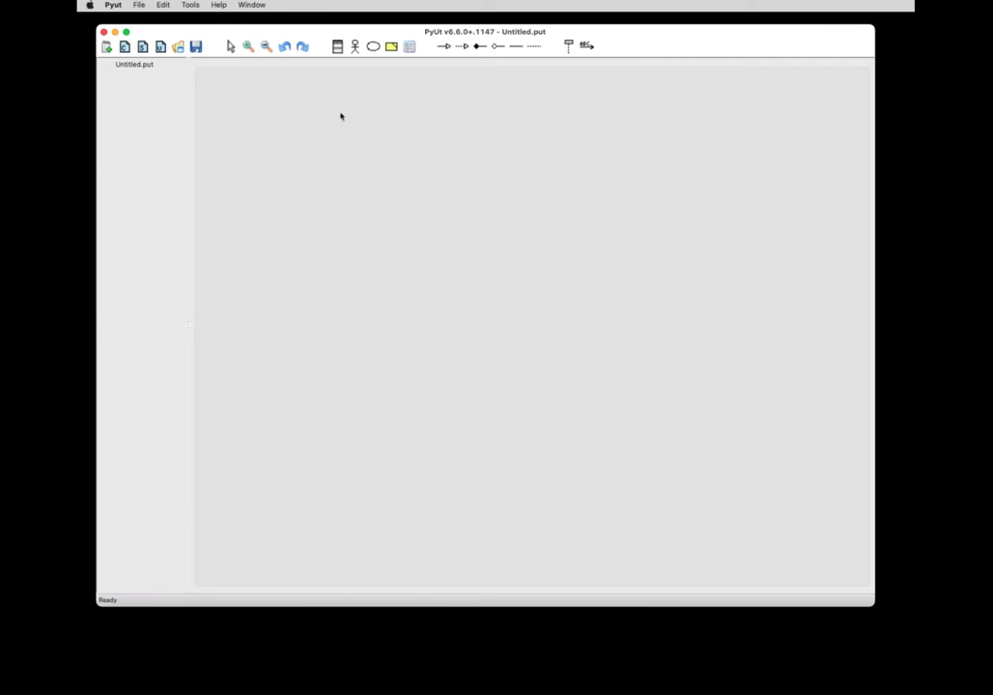
Enable the Load Last Opened Project option in the general preferences.
{"action": "left_click", "coordinate": [116, 5]}
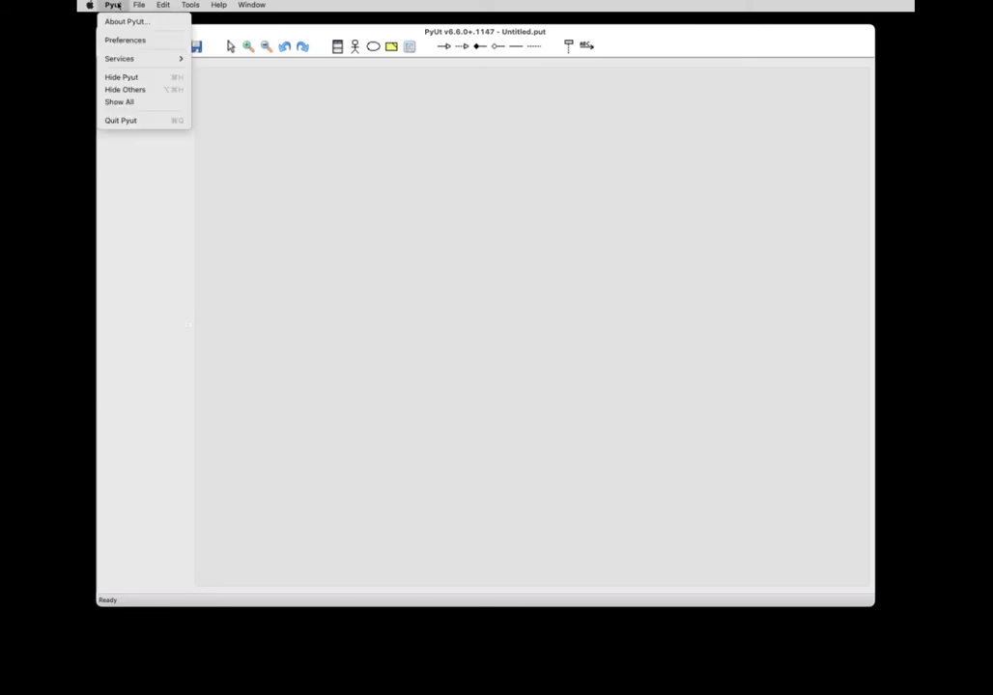
{"action": "left_click", "coordinate": [141, 40]}
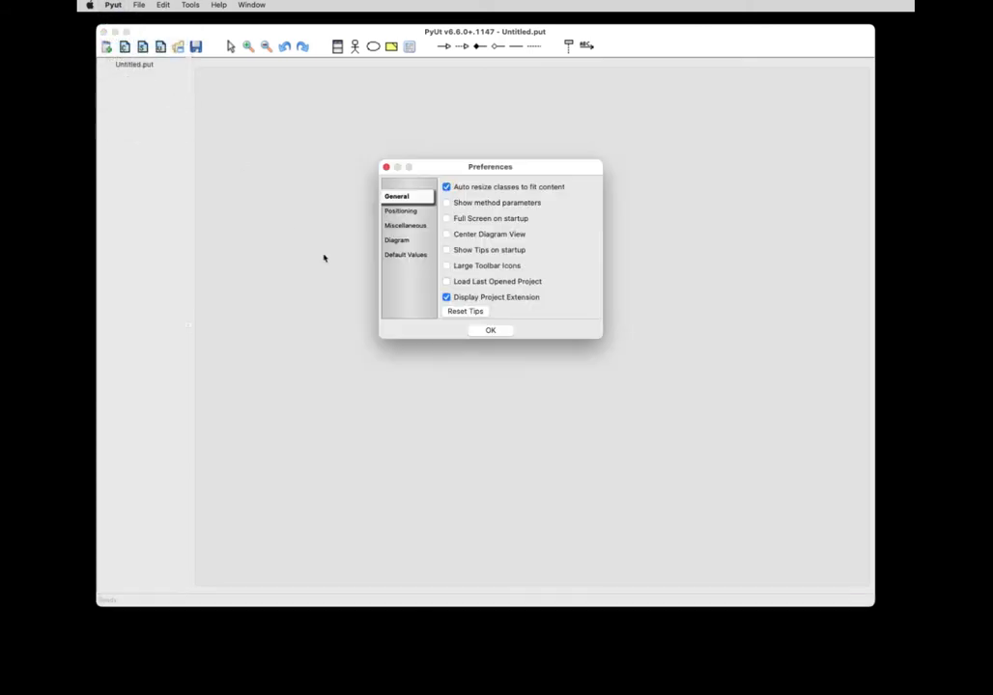
{"action": "left_click", "coordinate": [447, 282]}
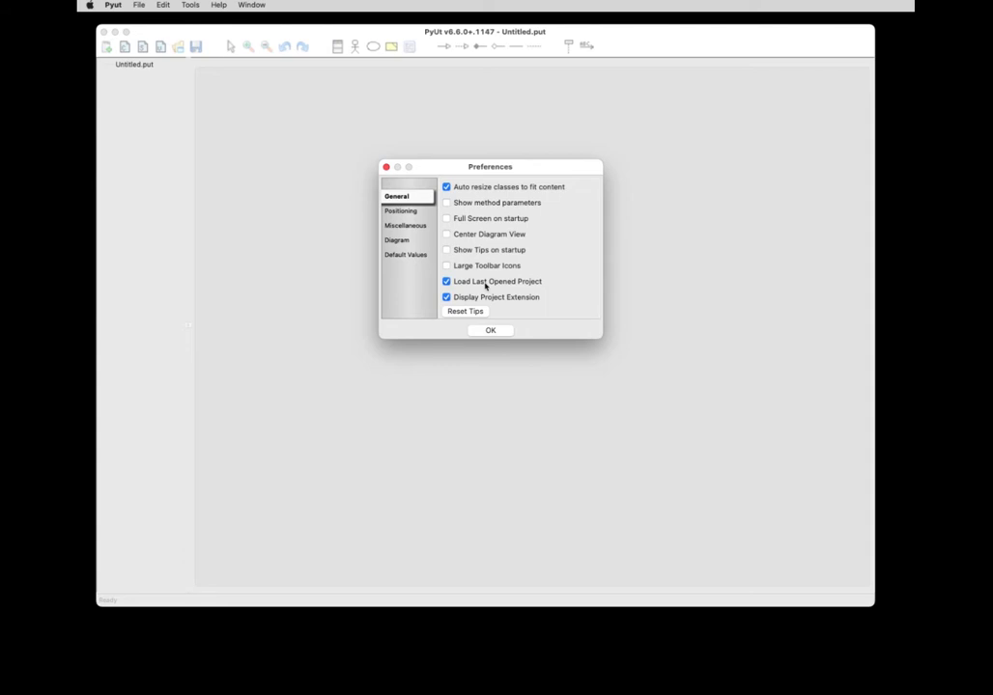
{"action": "left_click", "coordinate": [500, 330]}
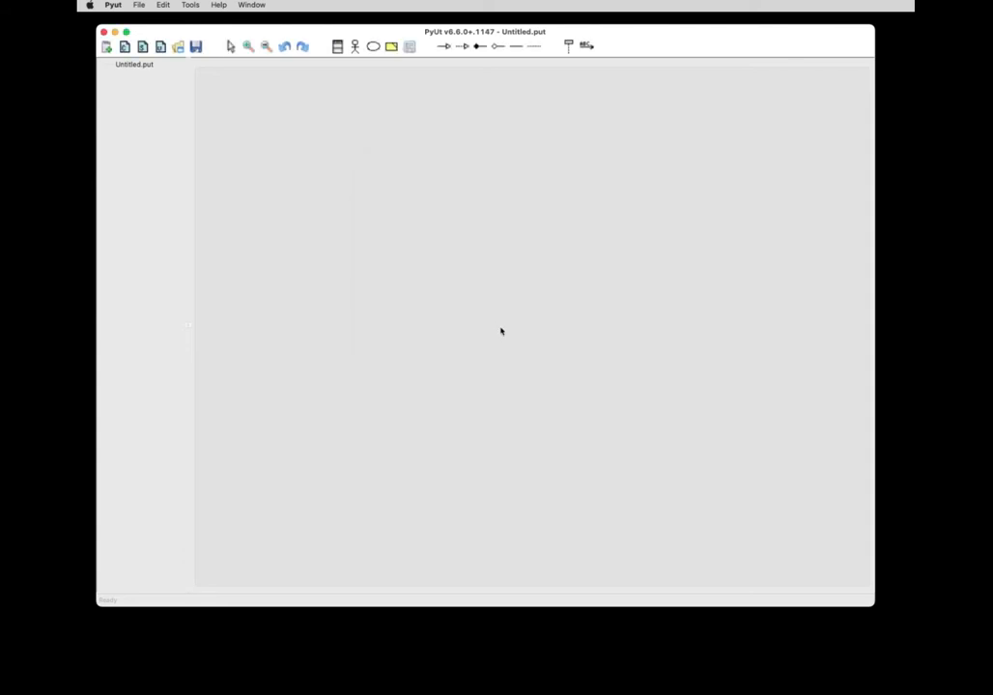
Check the list of recently opened projects without opening one, and close the application window.
{"action": "left_click", "coordinate": [138, 5]}
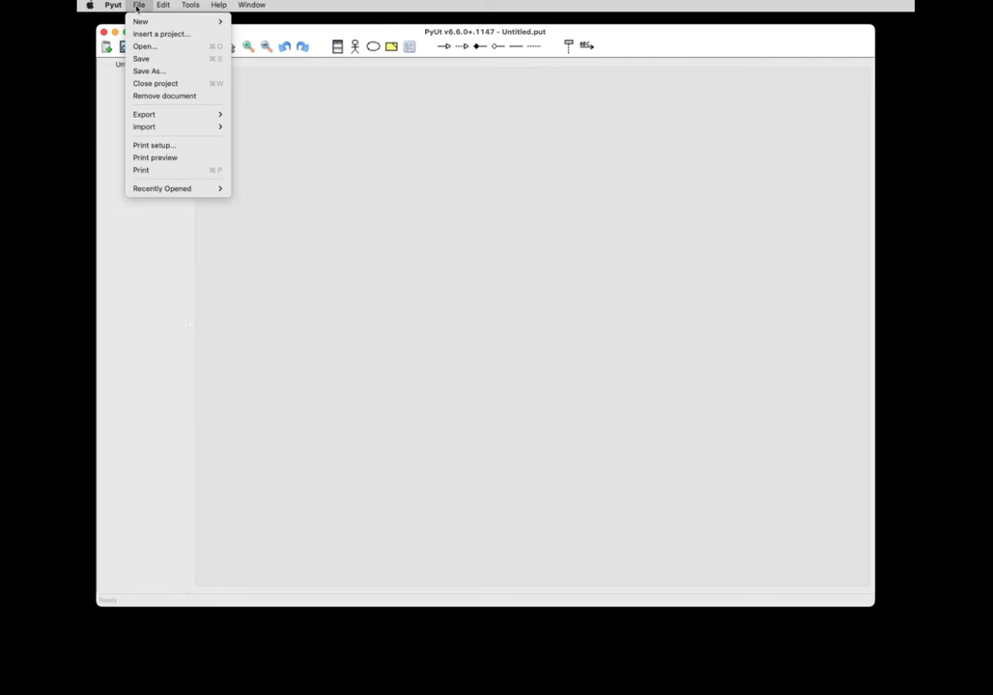
{"action": "mouse_move", "coordinate": [189, 189]}
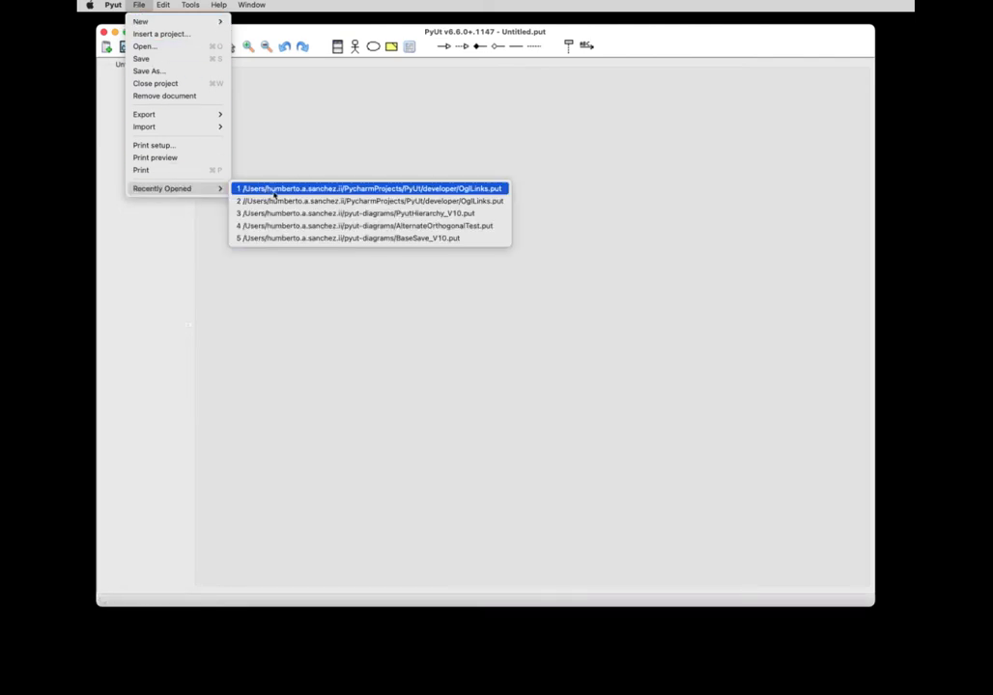
{"action": "left_click", "coordinate": [325, 137]}
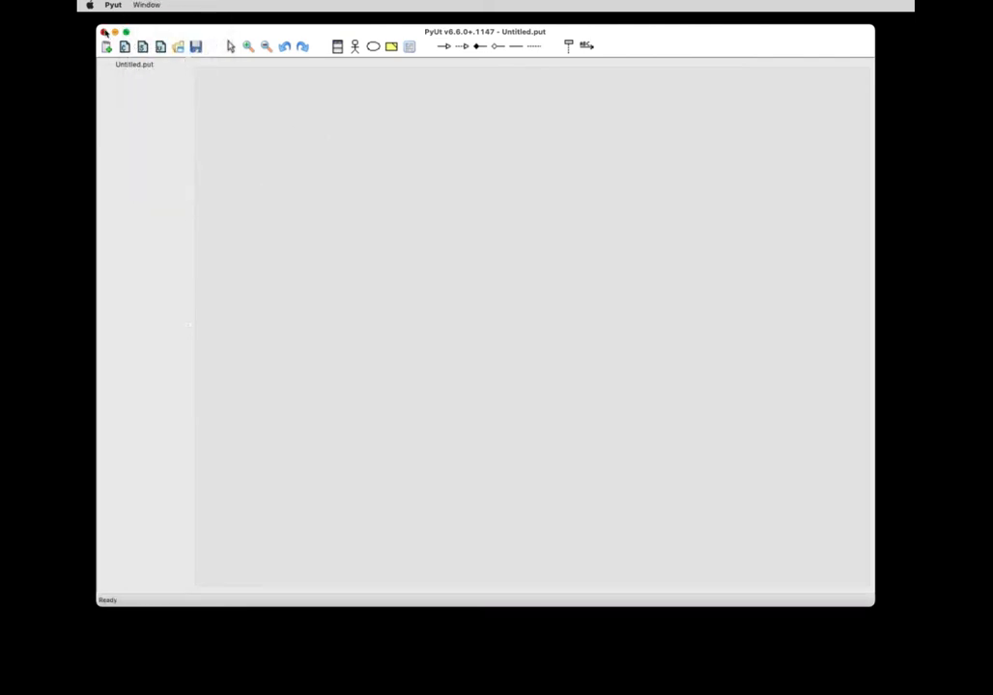
{"action": "left_click", "coordinate": [103, 32]}
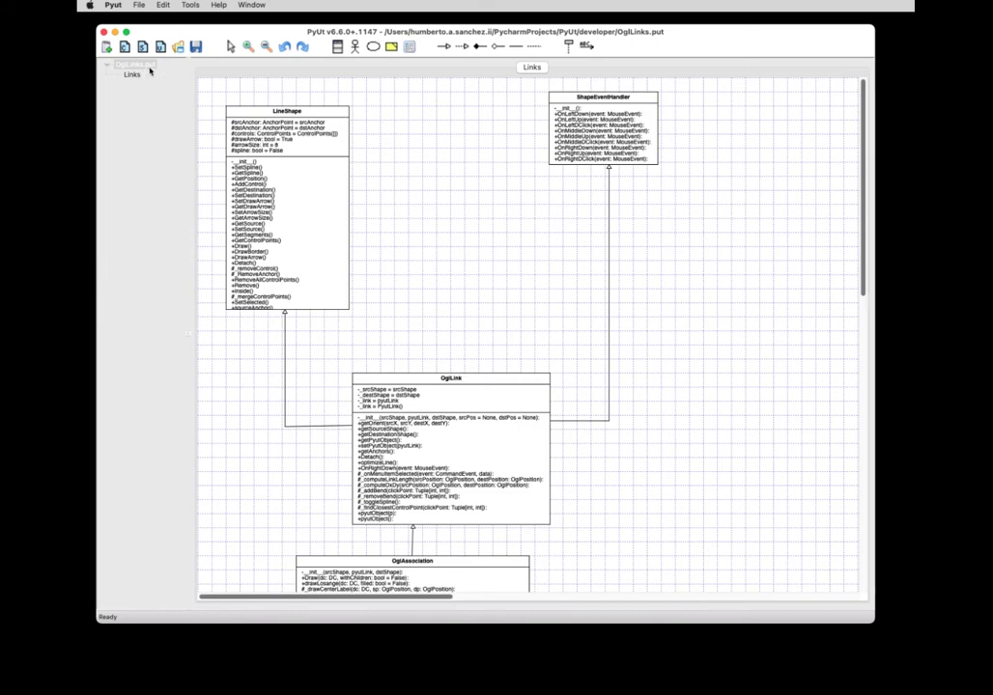
Turn off Display Project Extension in the general preferences and close the application window.
{"action": "left_click", "coordinate": [113, 6]}
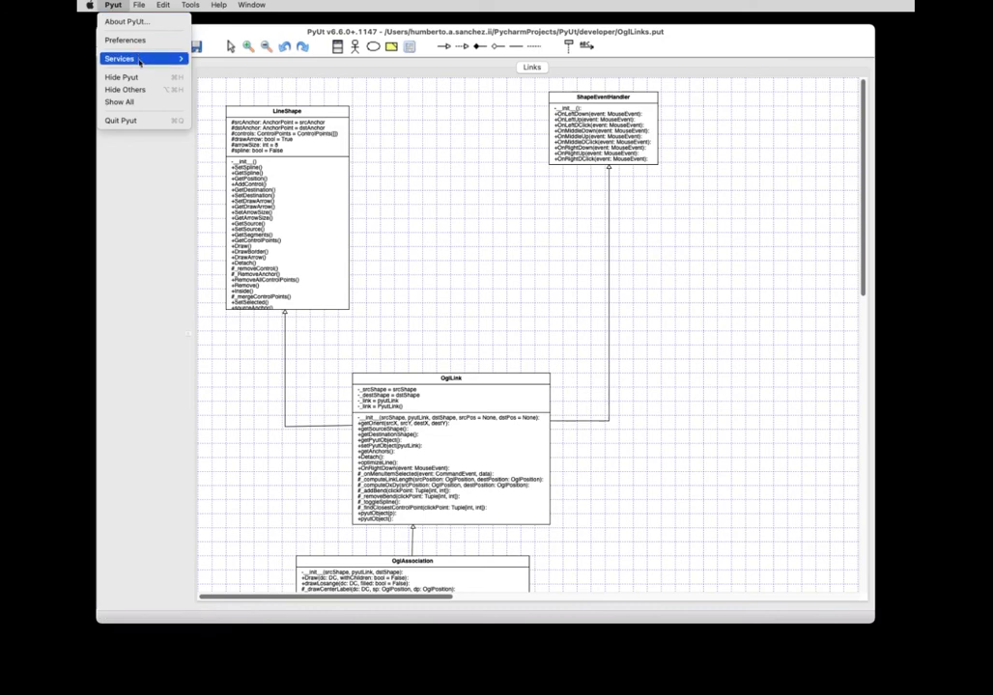
{"action": "left_click", "coordinate": [140, 41]}
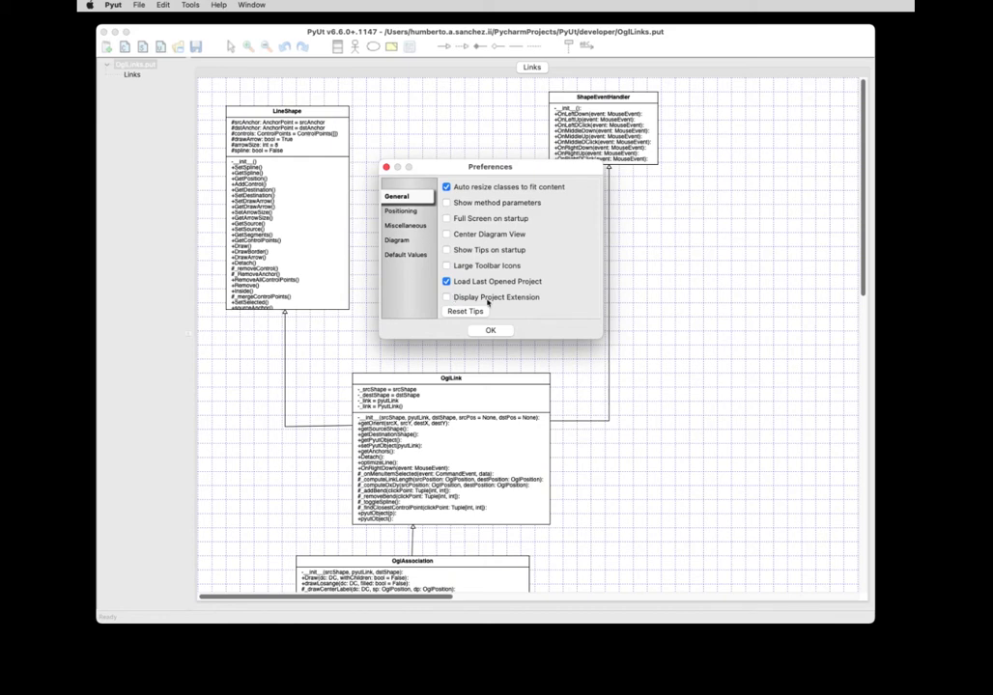
{"action": "left_click", "coordinate": [491, 330]}
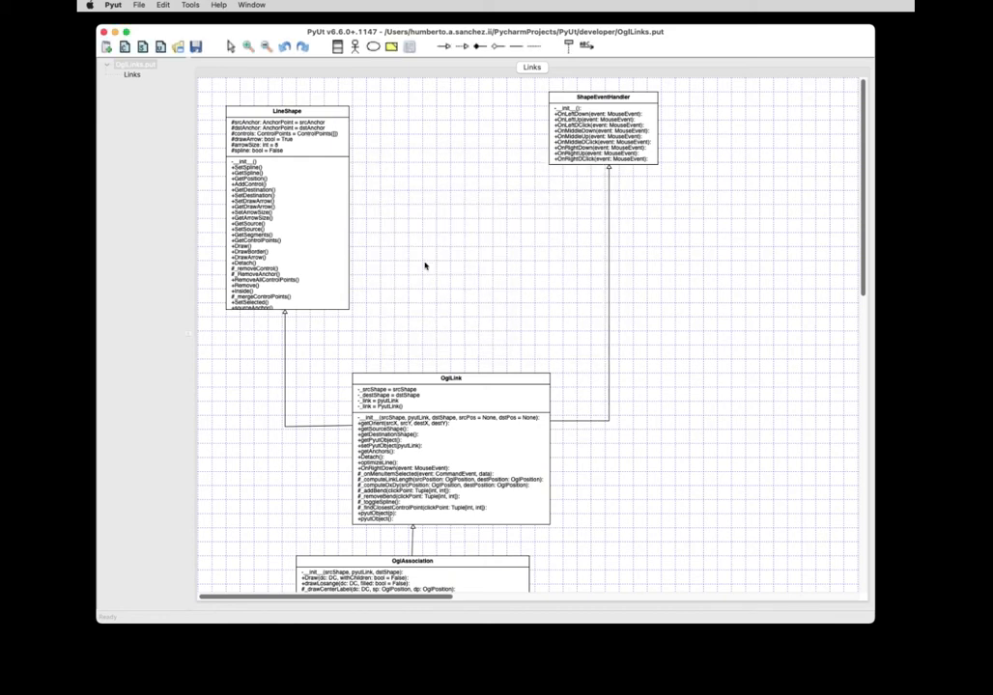
{"action": "left_click", "coordinate": [103, 31]}
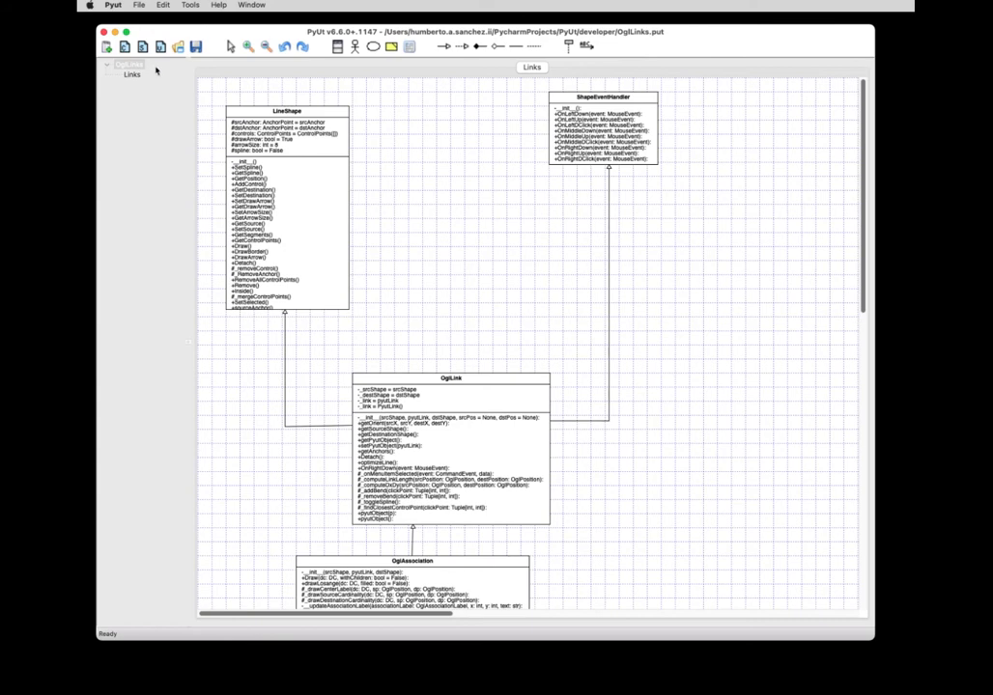
Review the recently opened projects after the restart.
{"action": "left_click", "coordinate": [139, 5]}
{"action": "mouse_move", "coordinate": [178, 192]}
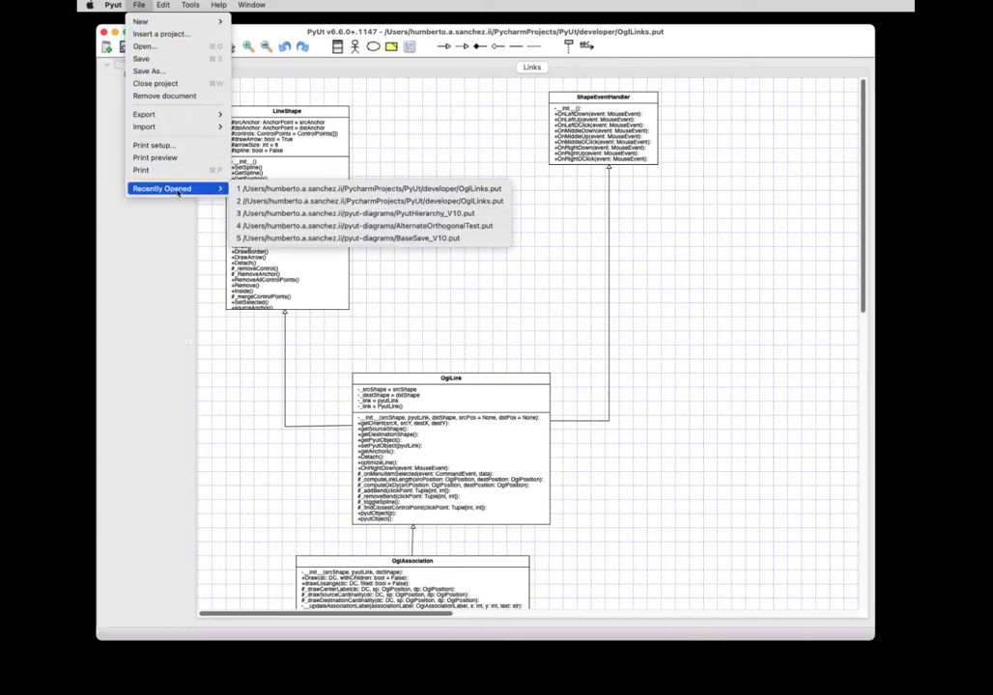
{"action": "left_click", "coordinate": [330, 240]}
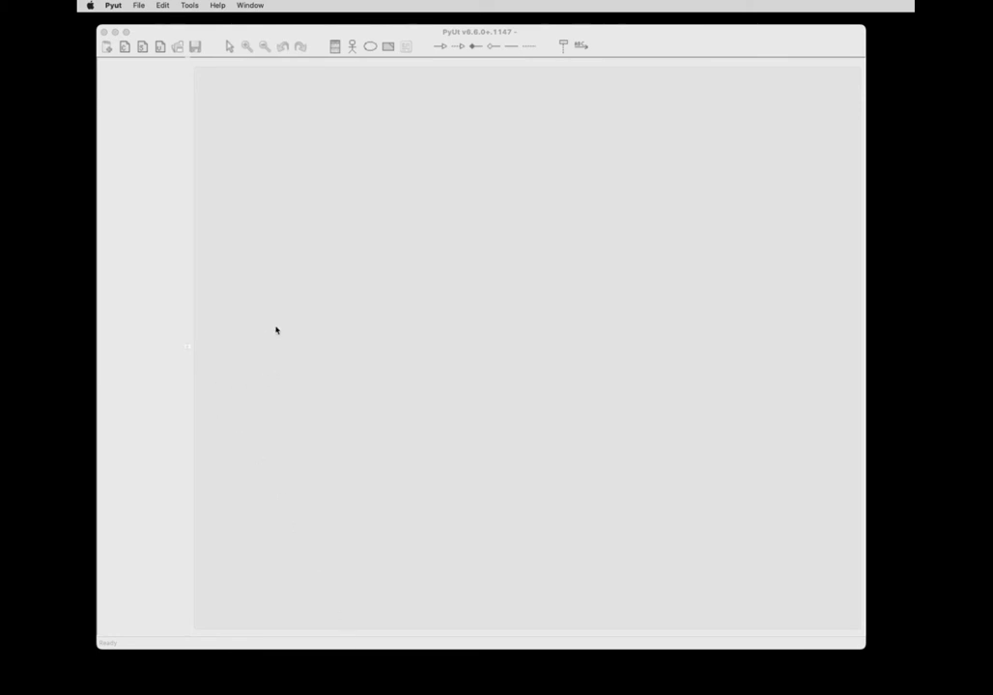
Import the Java files BaseModel.java through User.java from the testclass/ozzee folder of the PyUt directory.
{"action": "left_click", "coordinate": [113, 6]}
{"action": "mouse_move", "coordinate": [139, 6]}
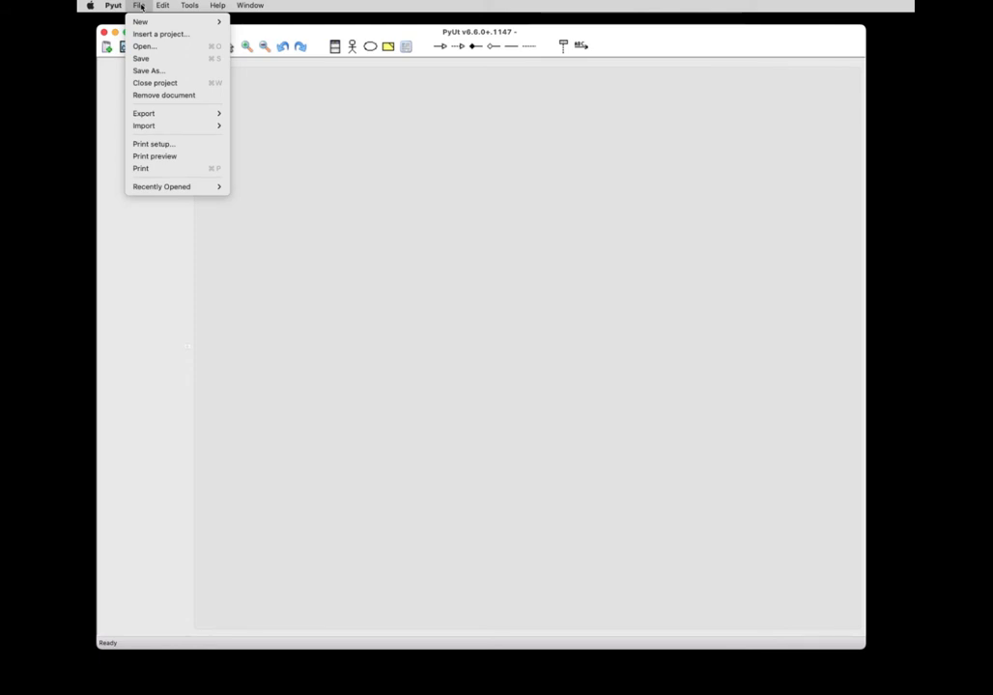
{"action": "mouse_move", "coordinate": [194, 127]}
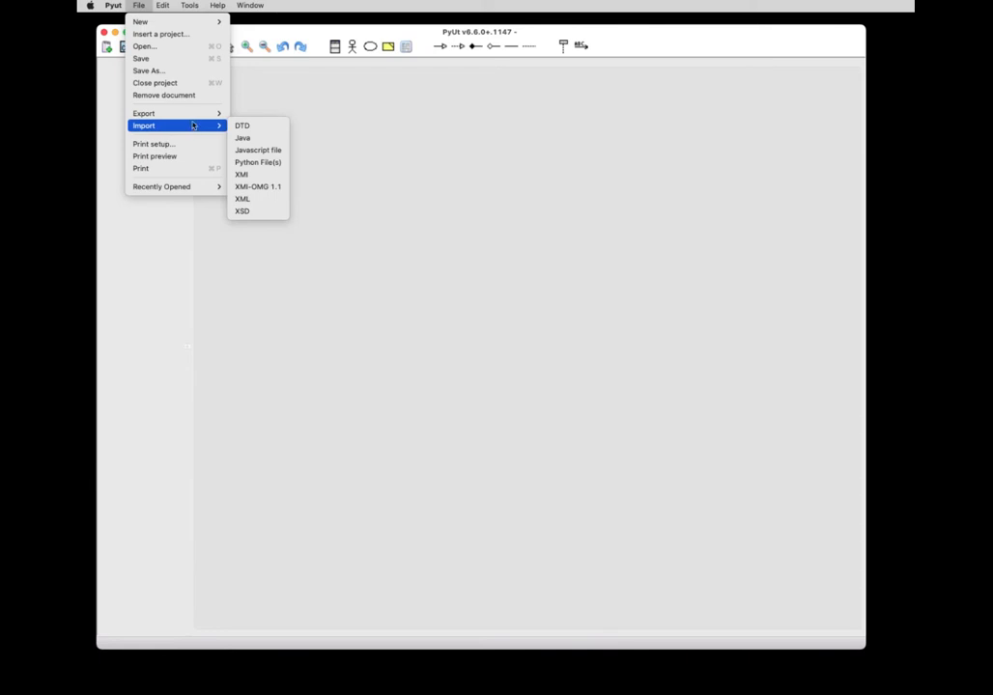
{"action": "left_click", "coordinate": [255, 140]}
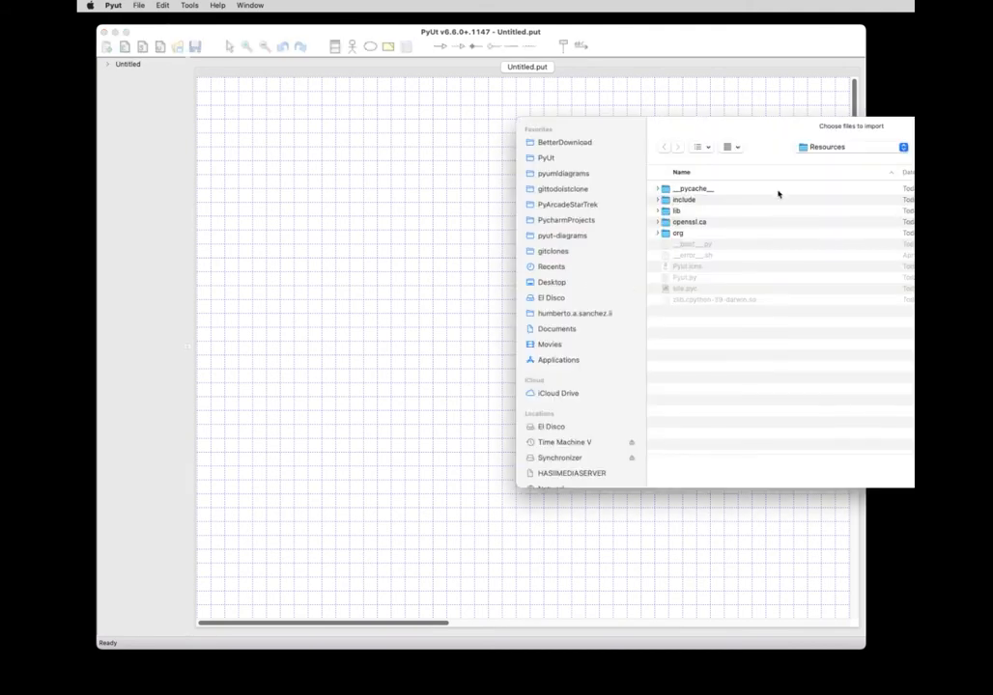
{"action": "left_click_drag", "start_coordinate": [769, 137], "coordinate": [654, 133]}
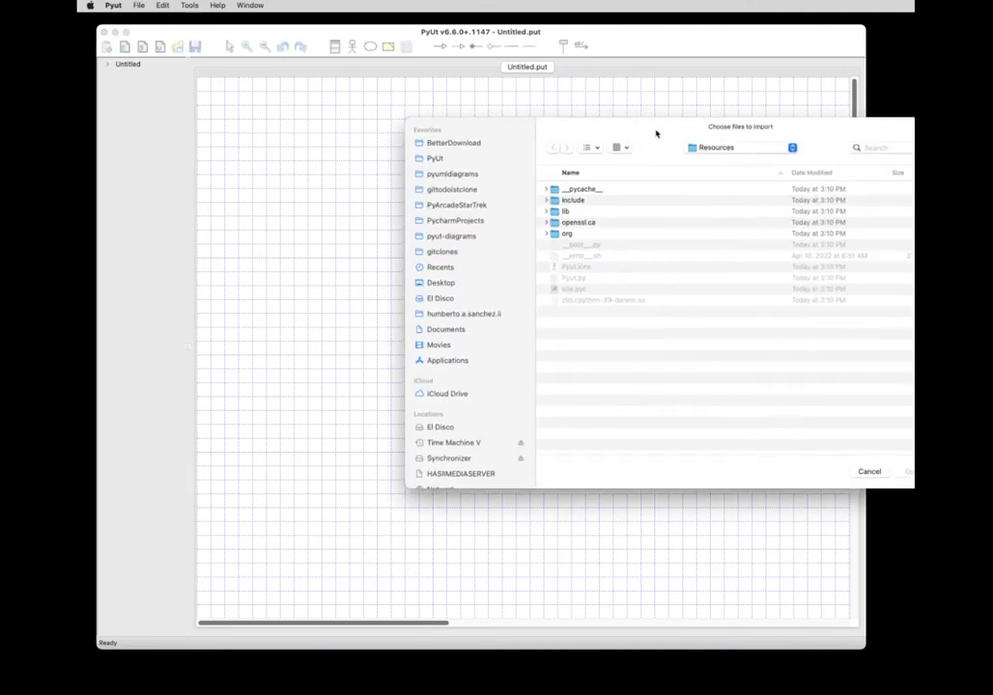
{"action": "left_click", "coordinate": [435, 160]}
{"action": "scroll", "coordinate": [580, 280], "scroll_direction": "down", "scroll_amount": 5}
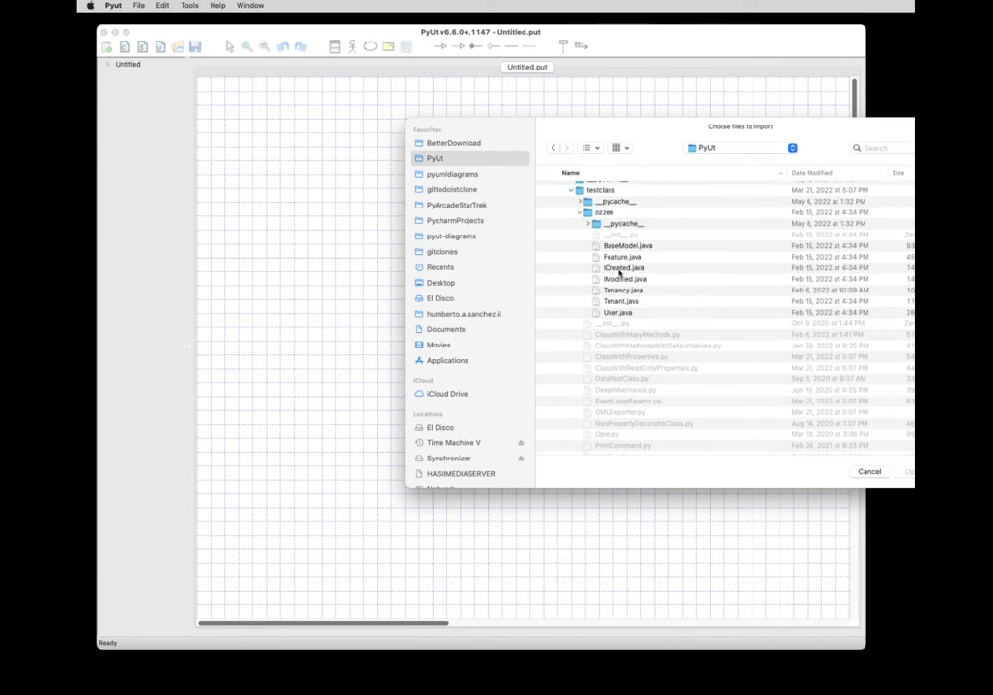
{"action": "left_click", "coordinate": [627, 247]}
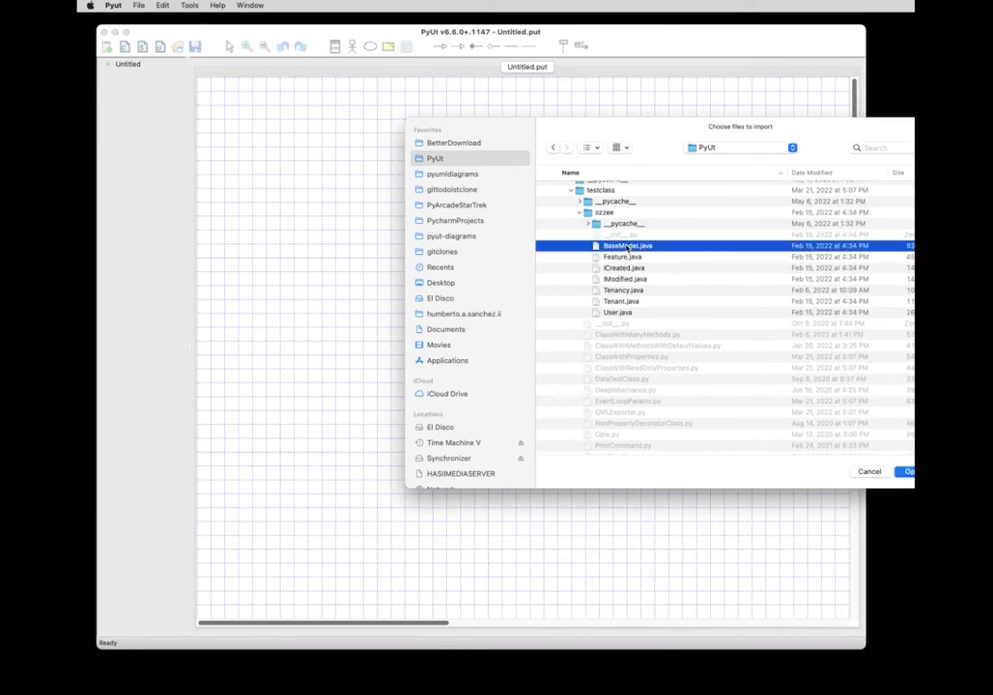
{"action": "key", "text": "shift+Down"}
{"action": "key", "text": "shift+Down"}
{"action": "key", "text": "shift+Down"}
{"action": "key", "text": "shift+Down"}
{"action": "key", "text": "shift+Down"}
{"action": "key", "text": "shift+Down"}
{"action": "key", "text": "Return"}
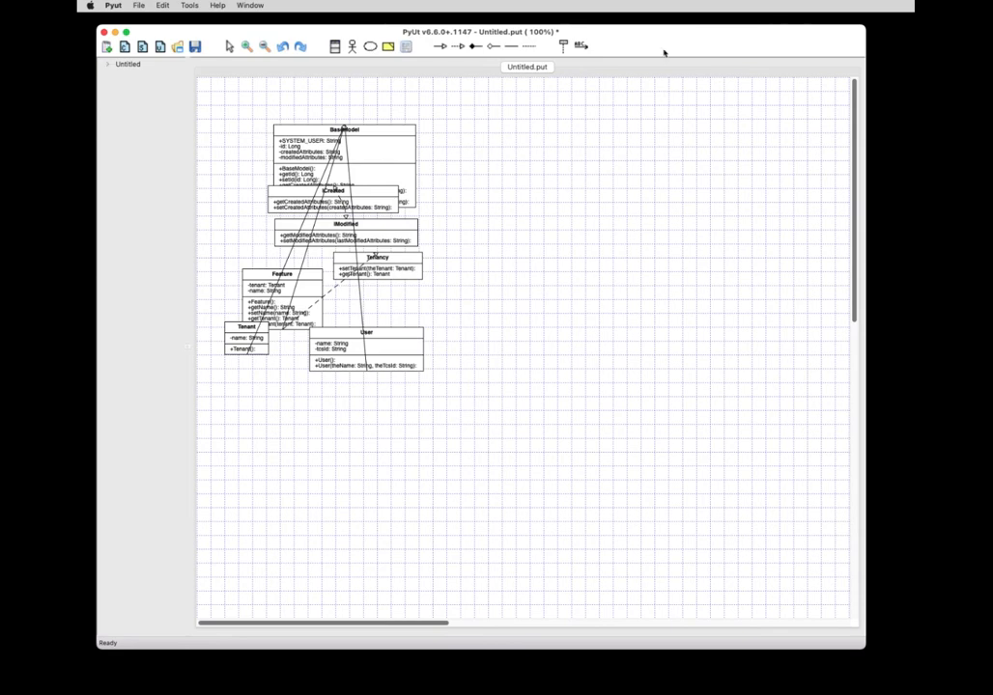
Apply Sugiyama Automatic Layout to all imported classes.
{"action": "key", "text": "super+a"}
{"action": "left_click", "coordinate": [188, 5]}
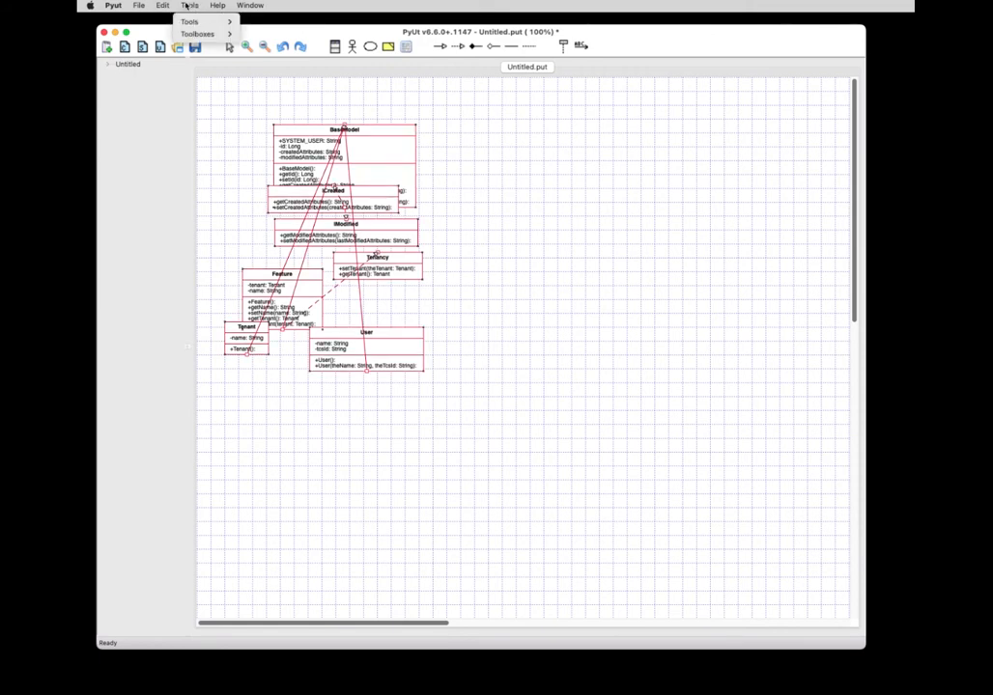
{"action": "mouse_move", "coordinate": [194, 21]}
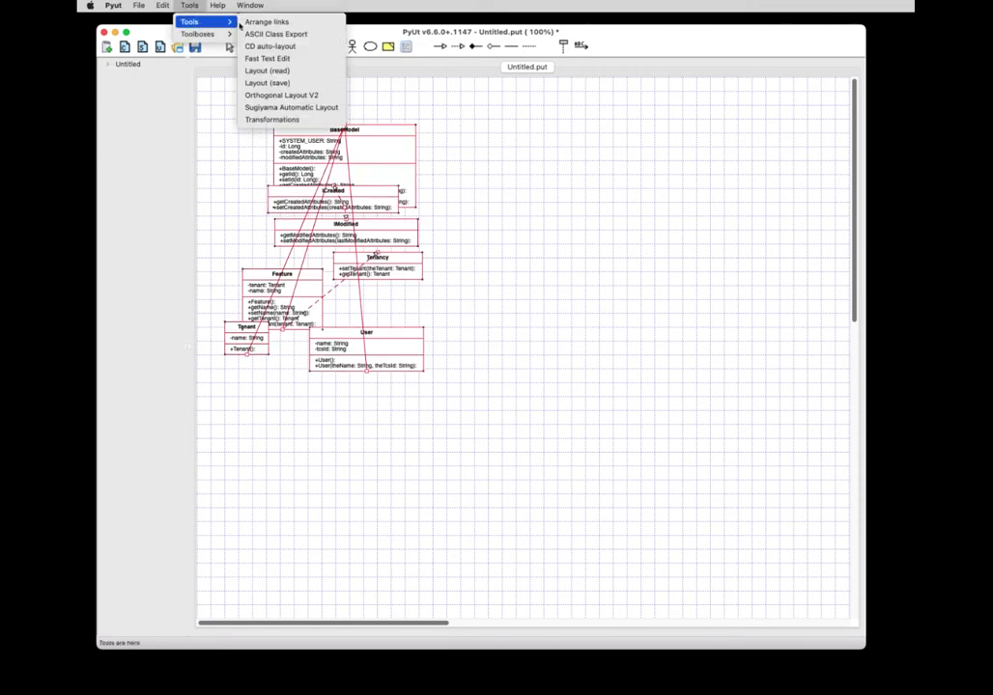
{"action": "left_click", "coordinate": [280, 109]}
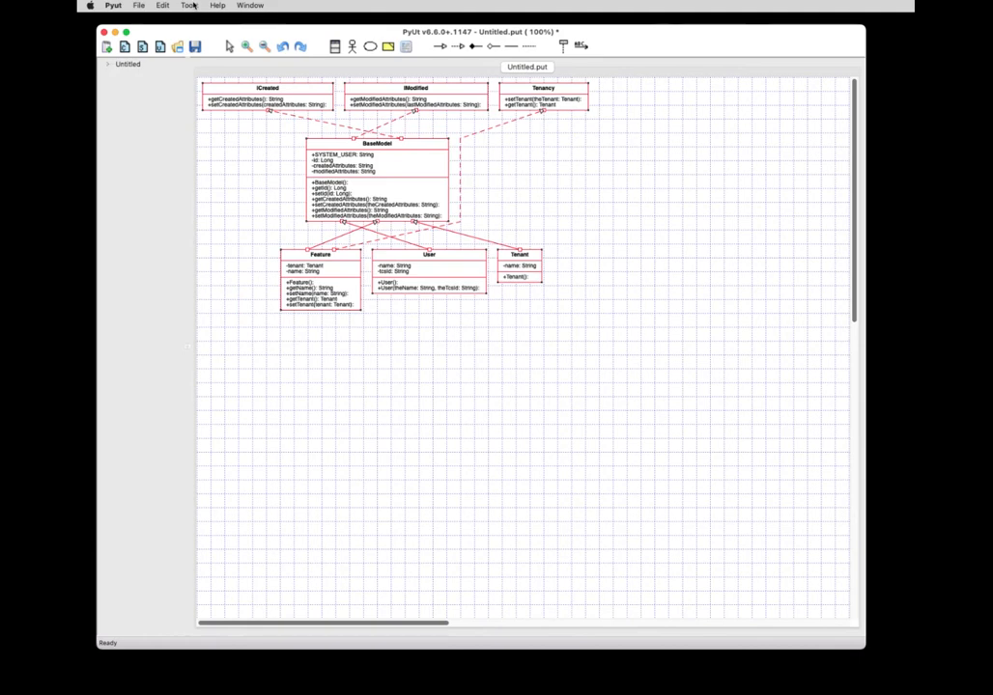
Run Arrange links on the selected diagram and clear the selection.
{"action": "left_click", "coordinate": [193, 6]}
{"action": "mouse_move", "coordinate": [186, 22]}
{"action": "left_click", "coordinate": [261, 22]}
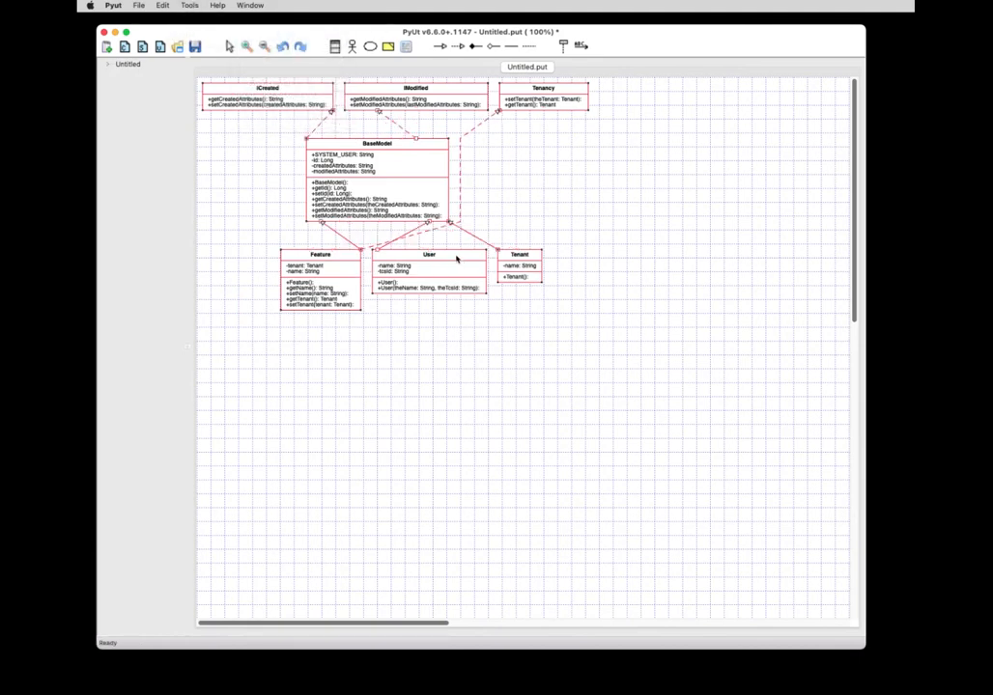
{"action": "left_click", "coordinate": [516, 324]}
Move the User class down below its row and the Feature class to the right of Tenant.
{"action": "left_click_drag", "start_coordinate": [453, 256], "coordinate": [459, 309]}
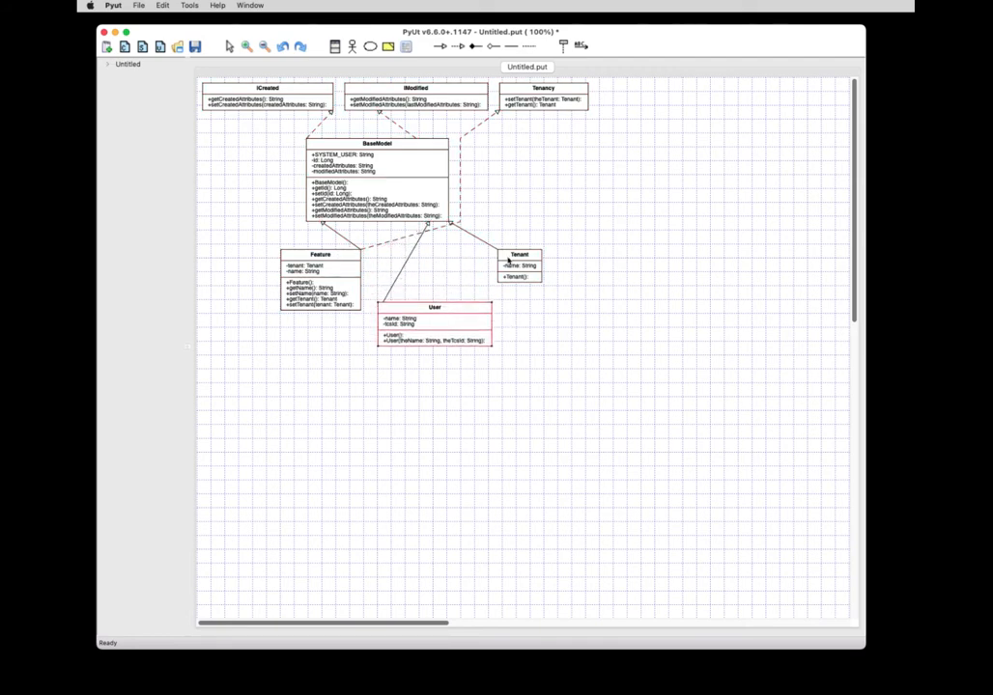
{"action": "left_click_drag", "start_coordinate": [341, 248], "coordinate": [482, 228]}
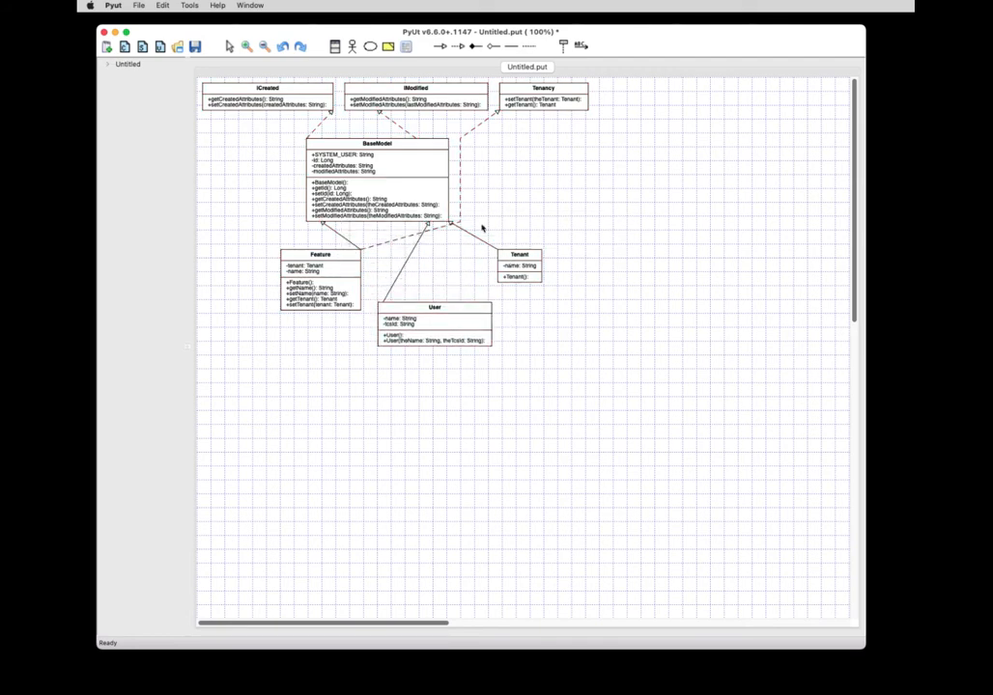
{"action": "left_click", "coordinate": [313, 255]}
{"action": "left_click_drag", "start_coordinate": [348, 255], "coordinate": [608, 212]}
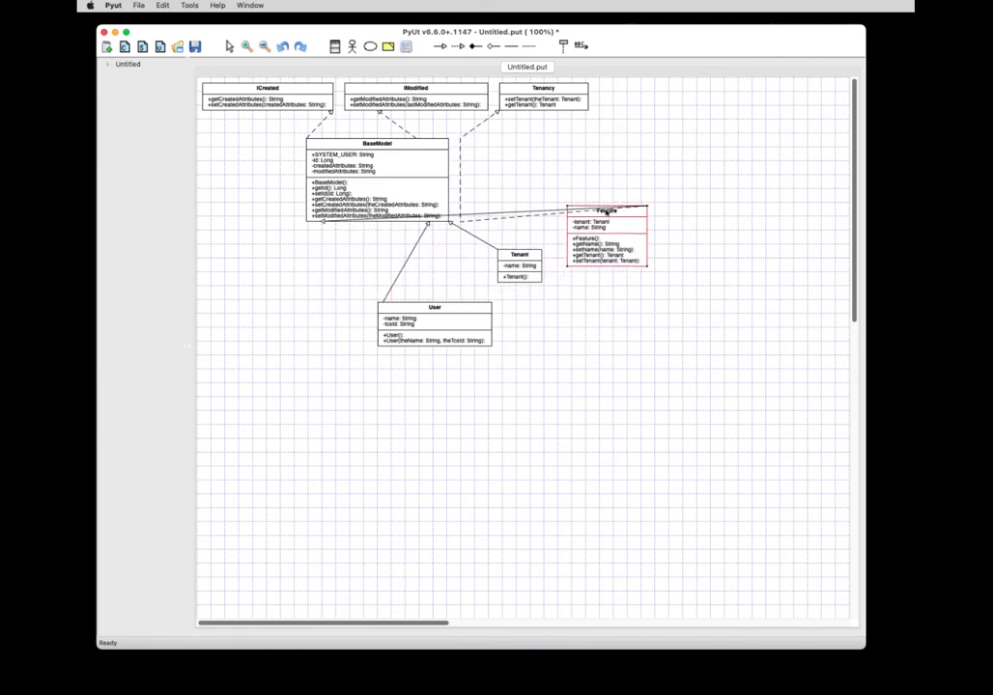
Remove both bends from the link between Feature and Tenancy, and reattach Feature's inheritance arrow to BaseModel's right edge.
{"action": "right_click", "coordinate": [461, 195]}
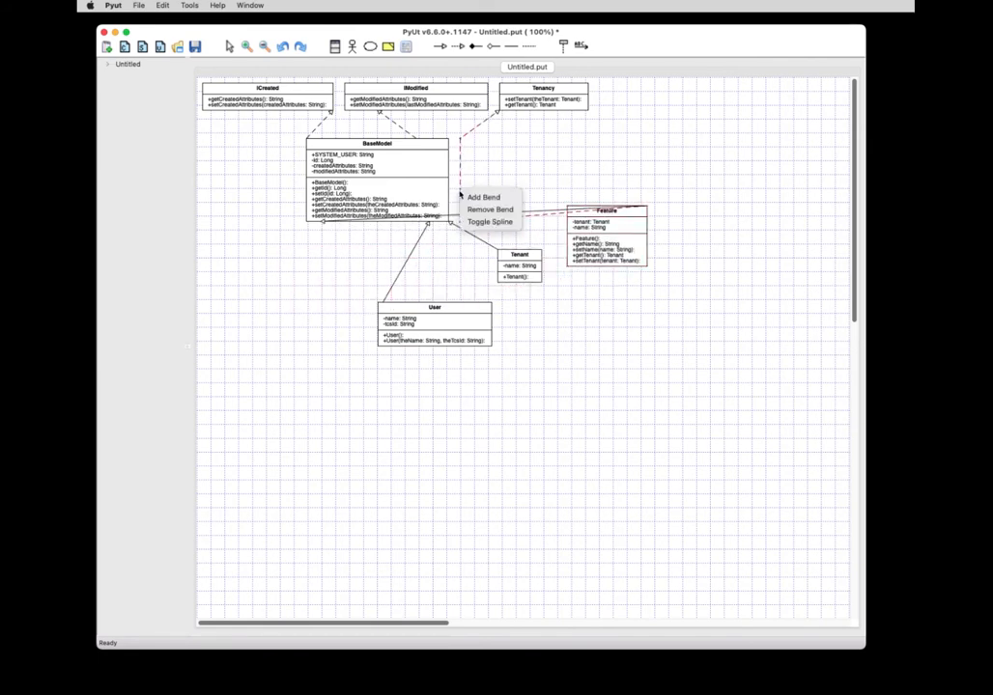
{"action": "left_click", "coordinate": [468, 209]}
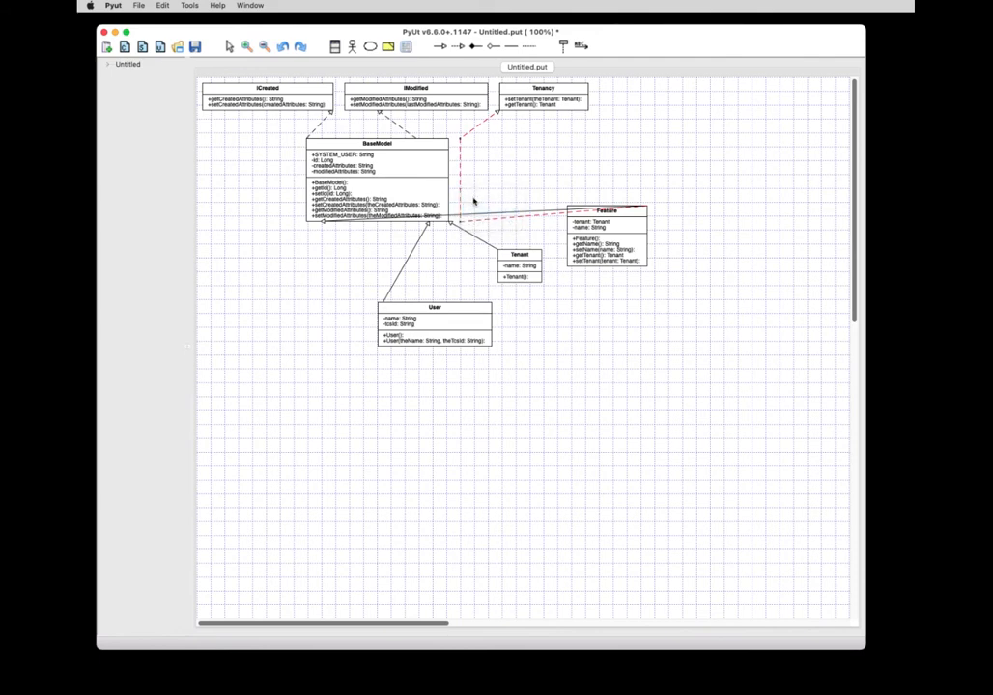
{"action": "right_click", "coordinate": [487, 150]}
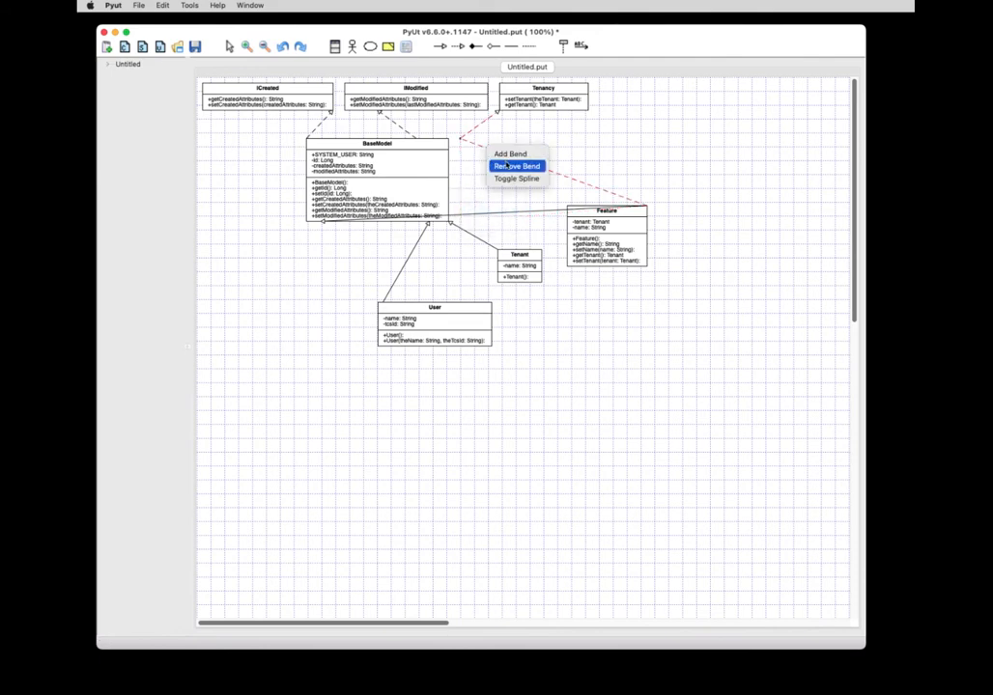
{"action": "left_click", "coordinate": [518, 167]}
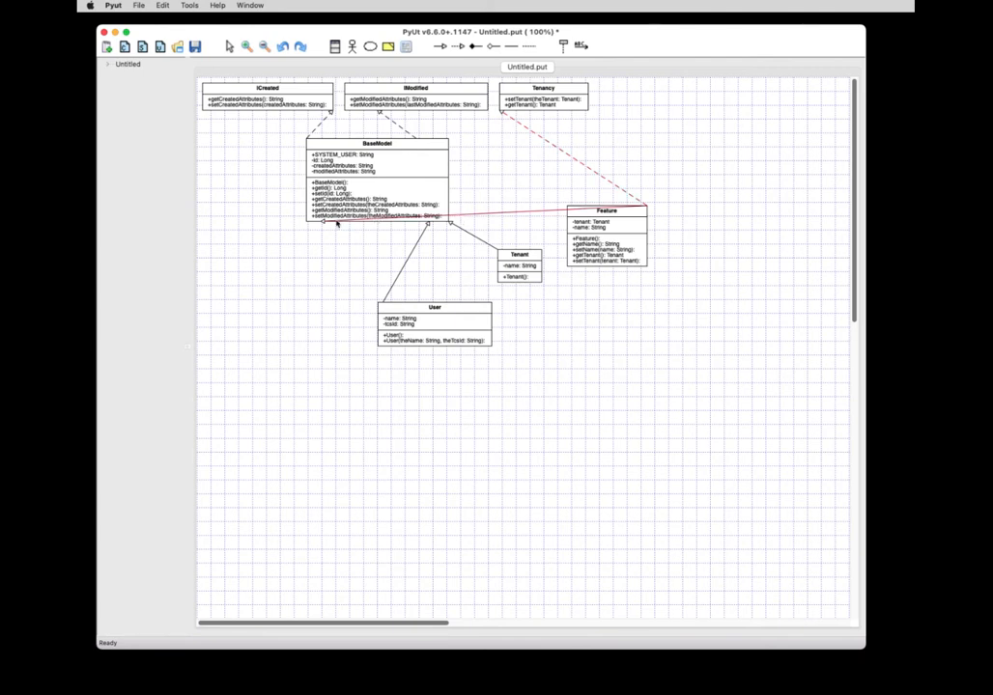
{"action": "left_click_drag", "start_coordinate": [323, 222], "coordinate": [472, 178]}
Spread out the classes by moving User to the lower left and Tenant, BaseModel and Feature farther down.
{"action": "left_click_drag", "start_coordinate": [433, 312], "coordinate": [287, 329]}
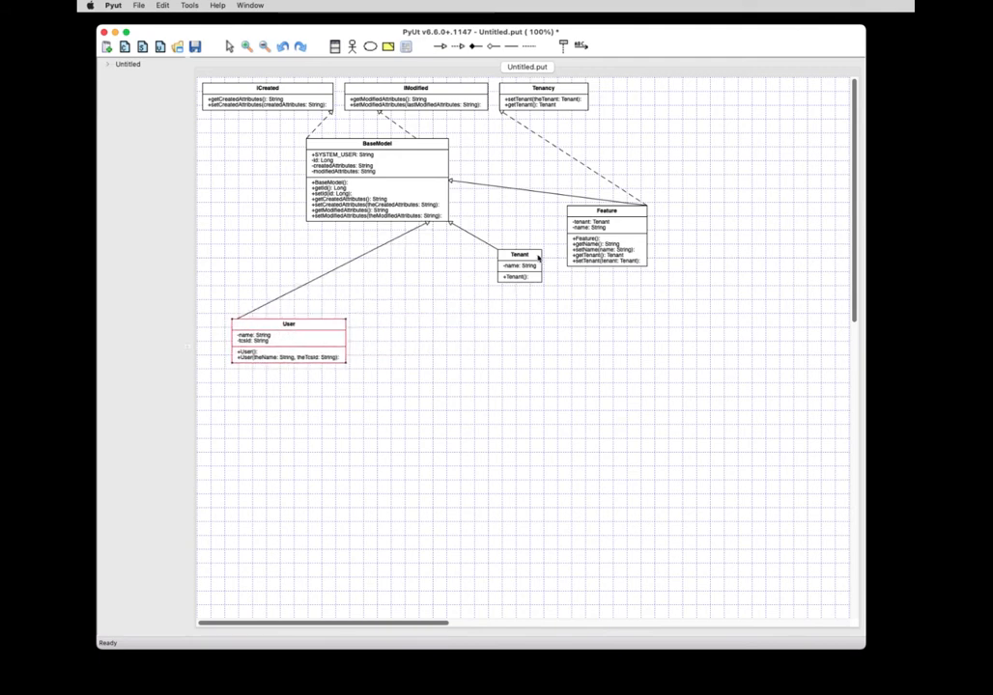
{"action": "left_click_drag", "start_coordinate": [523, 281], "coordinate": [508, 372]}
{"action": "left_click_drag", "start_coordinate": [411, 142], "coordinate": [395, 199]}
{"action": "left_click_drag", "start_coordinate": [636, 222], "coordinate": [639, 276]}
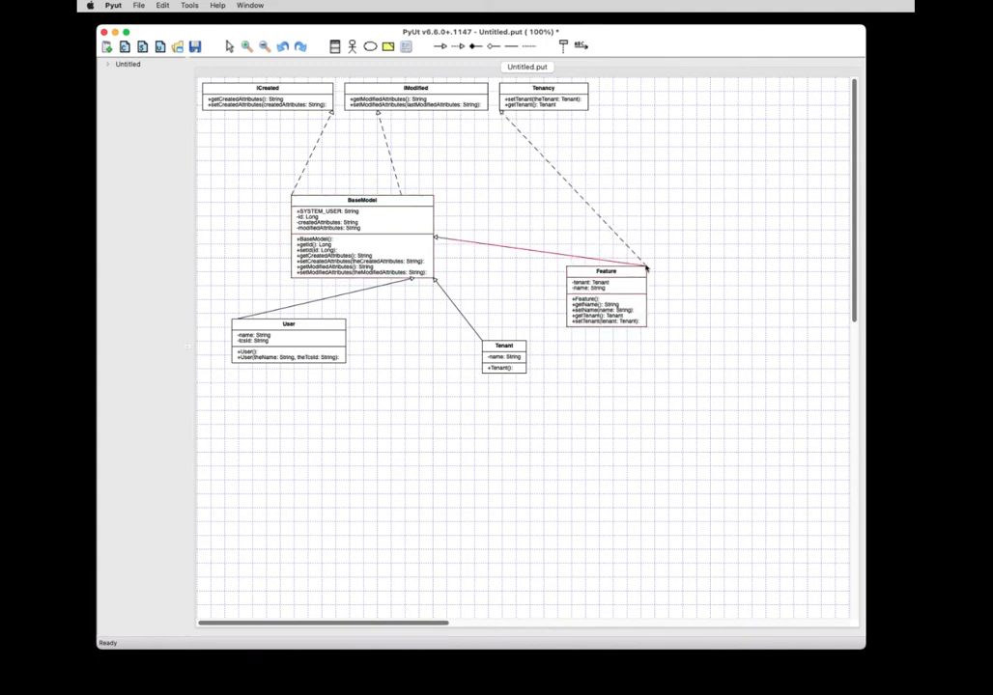
Move Feature's link ends off its corner, shift the Tenancy arrowhead right along its lower edge, and position Feature closer beneath Tenancy.
{"action": "left_click", "coordinate": [647, 266]}
{"action": "left_click_drag", "start_coordinate": [642, 268], "coordinate": [623, 251]}
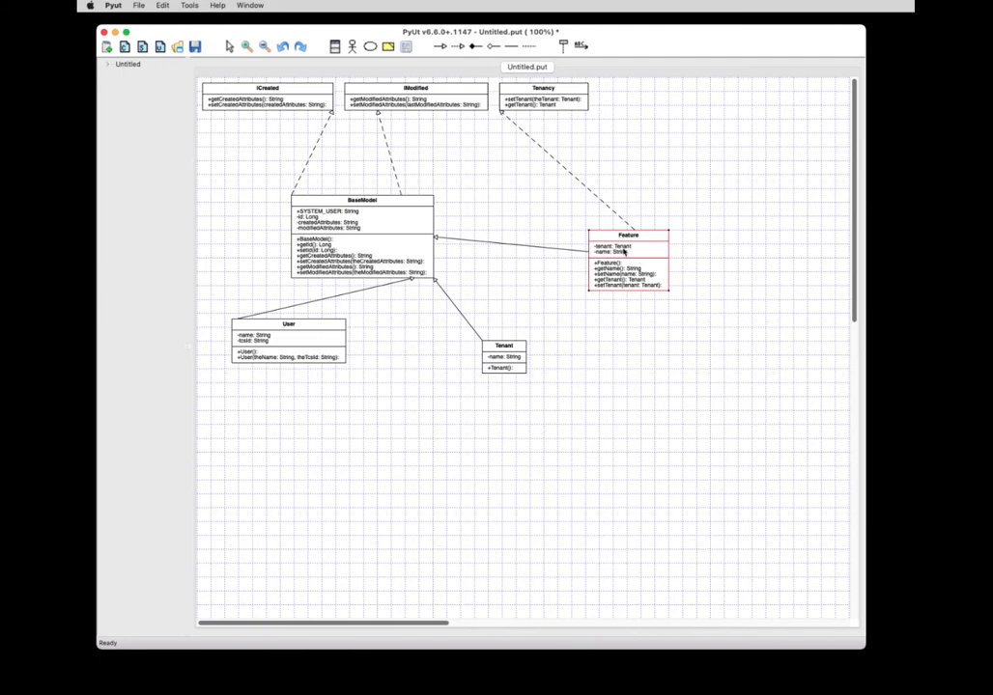
{"action": "left_click", "coordinate": [517, 129]}
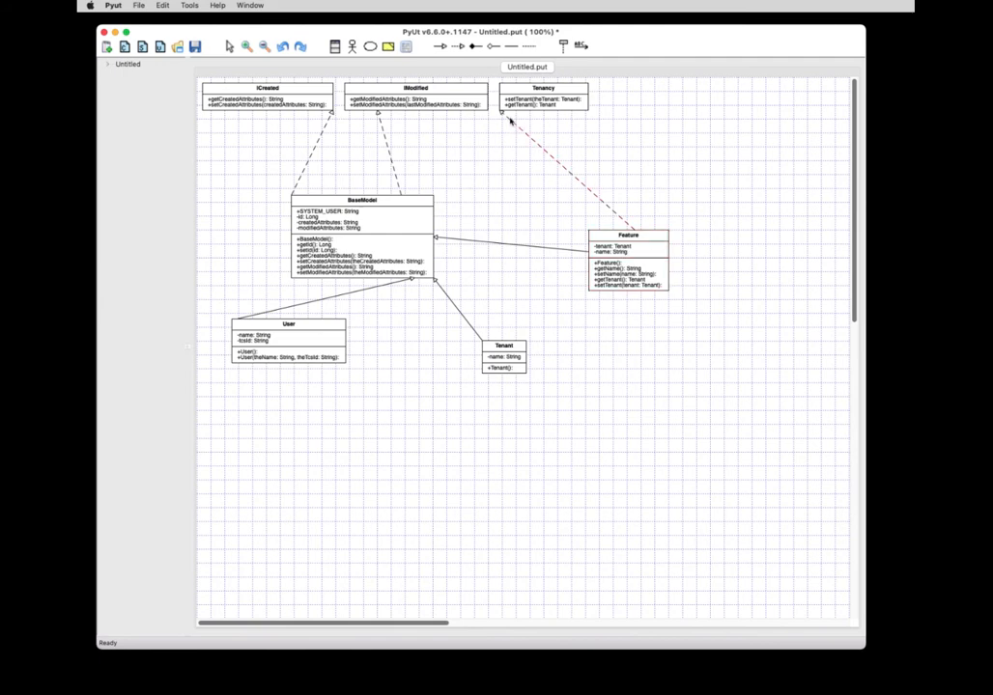
{"action": "left_click_drag", "start_coordinate": [500, 112], "coordinate": [560, 112]}
{"action": "left_click_drag", "start_coordinate": [633, 235], "coordinate": [610, 232]}
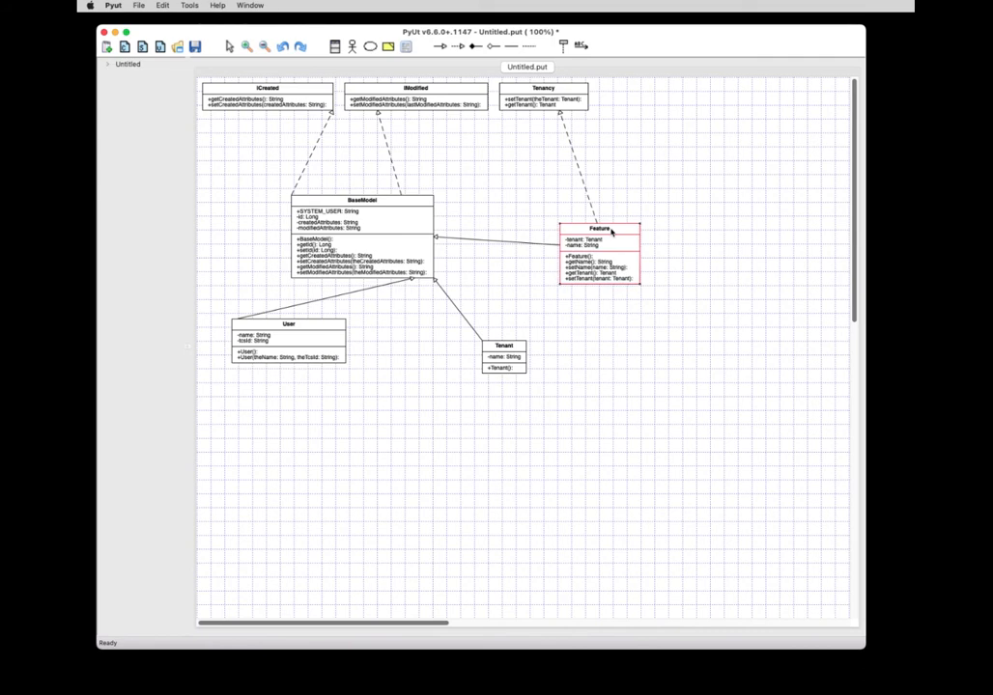
Enable Snap to Grid in the diagram preferences.
{"action": "left_click", "coordinate": [108, 8]}
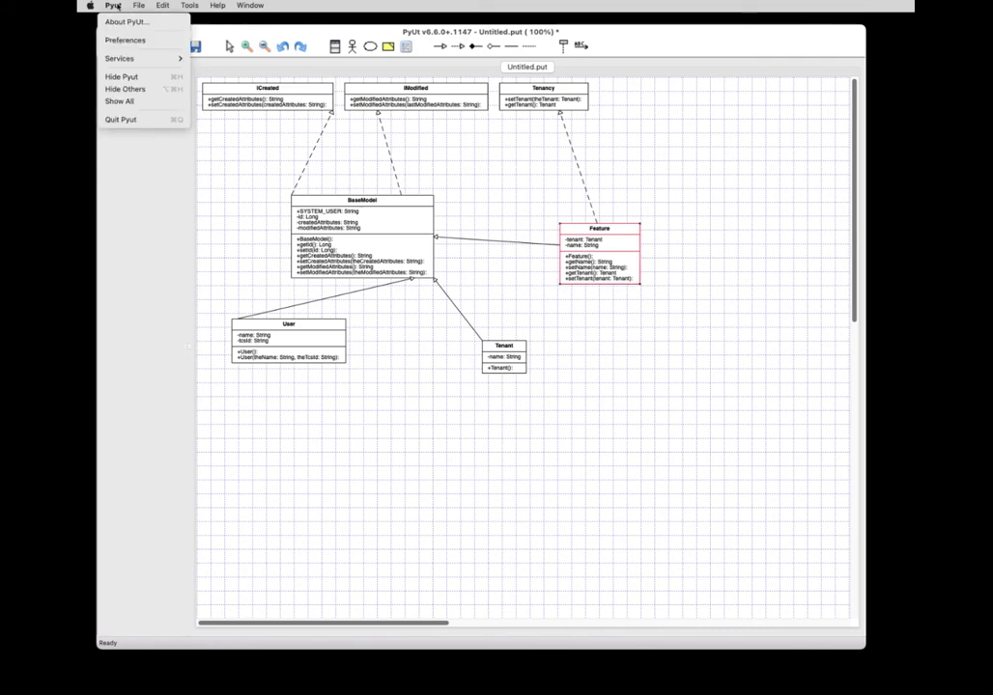
{"action": "left_click", "coordinate": [124, 40]}
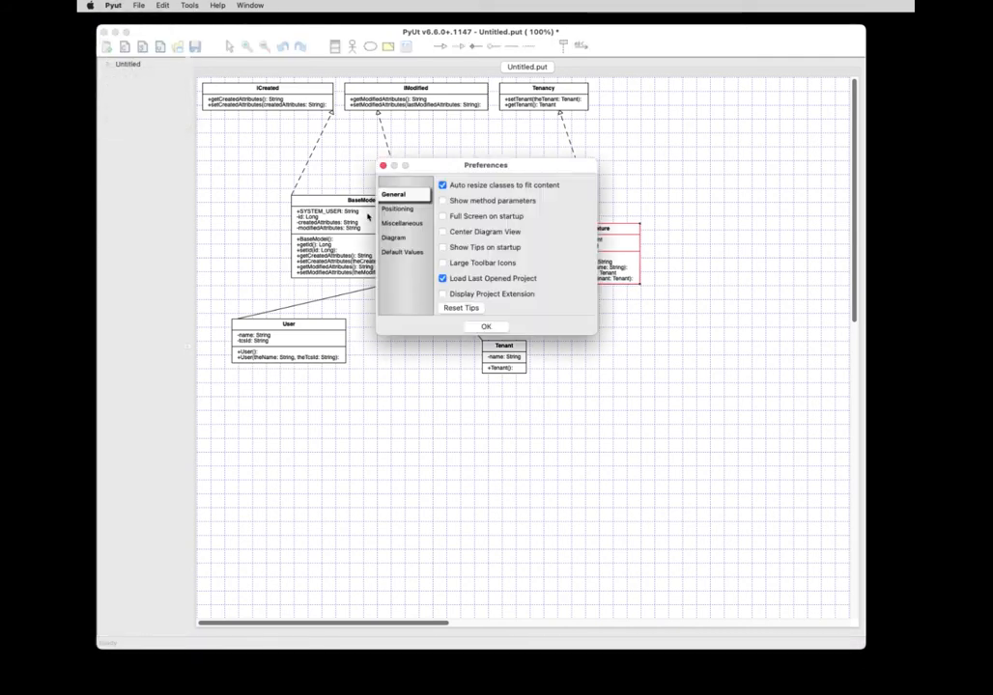
{"action": "left_click", "coordinate": [392, 237]}
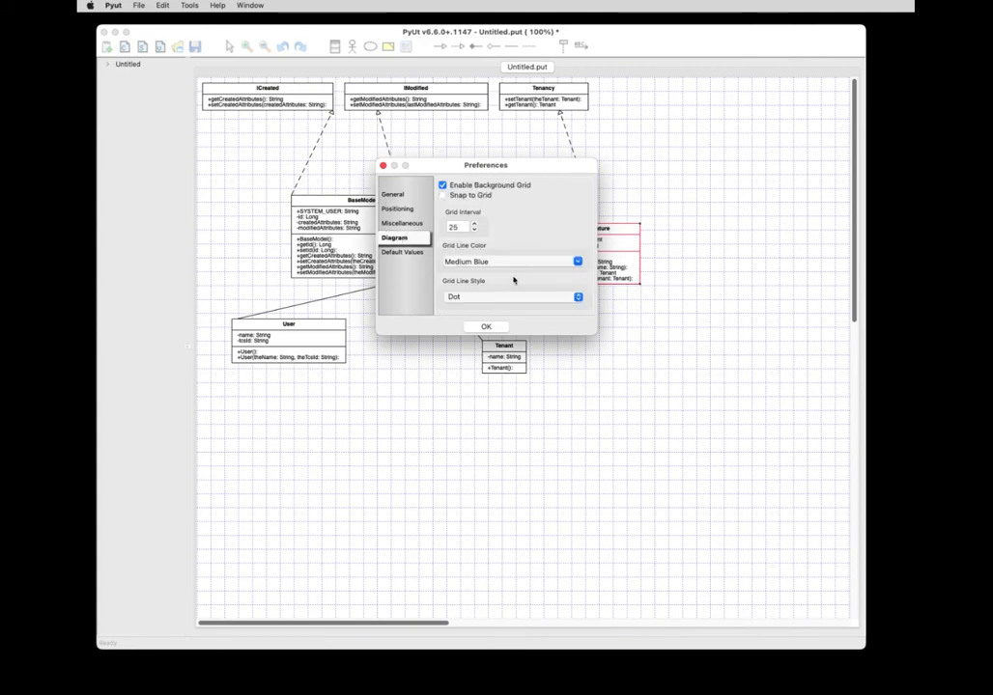
{"action": "left_click", "coordinate": [443, 196]}
{"action": "left_click", "coordinate": [493, 327]}
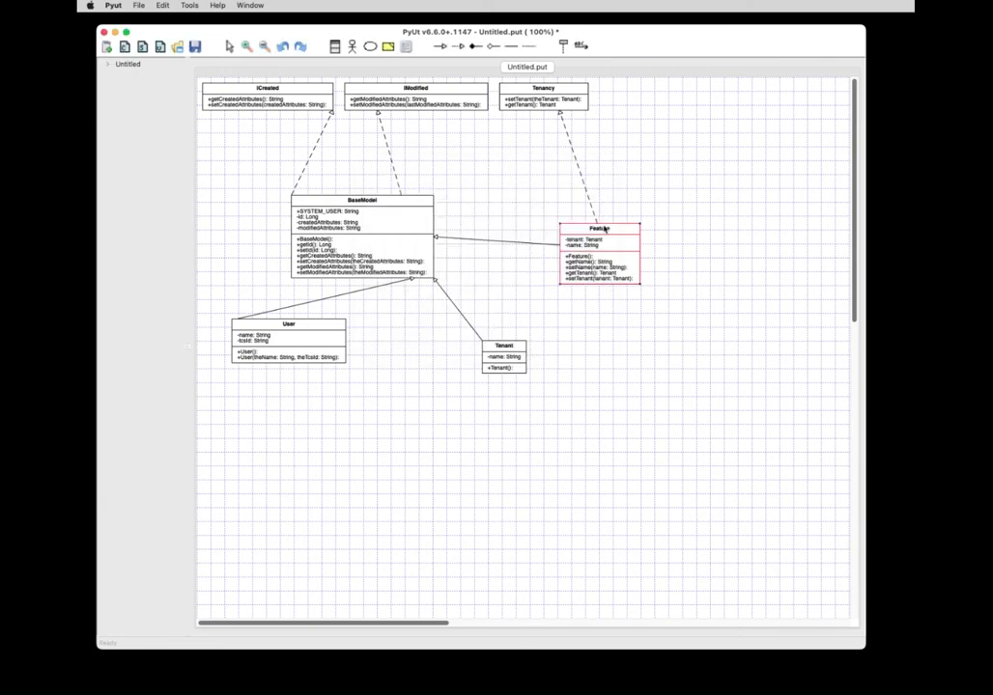
Move the Feature class up and left beneath Tenancy, using grid snapping to align it beside BaseModel.
{"action": "left_click_drag", "start_coordinate": [605, 225], "coordinate": [605, 229]}
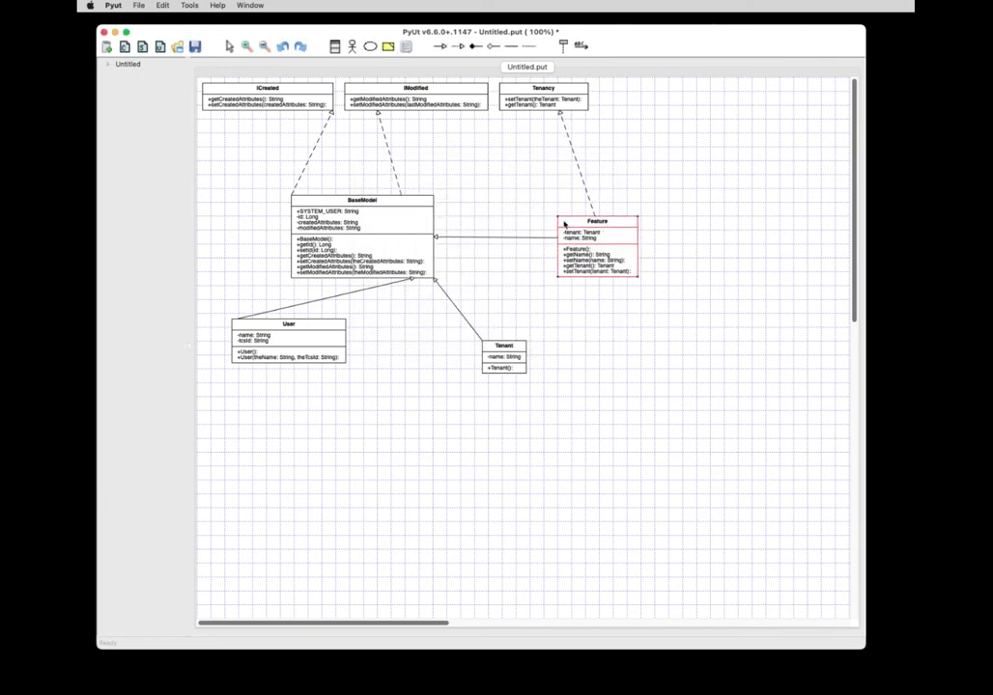
{"action": "mouse_move", "coordinate": [565, 226]}
{"action": "left_mouse_down"}
{"action": "mouse_move", "coordinate": [603, 259]}
{"action": "mouse_move", "coordinate": [604, 246]}
{"action": "mouse_move", "coordinate": [629, 249]}
{"action": "mouse_move", "coordinate": [553, 227]}
{"action": "left_mouse_up"}
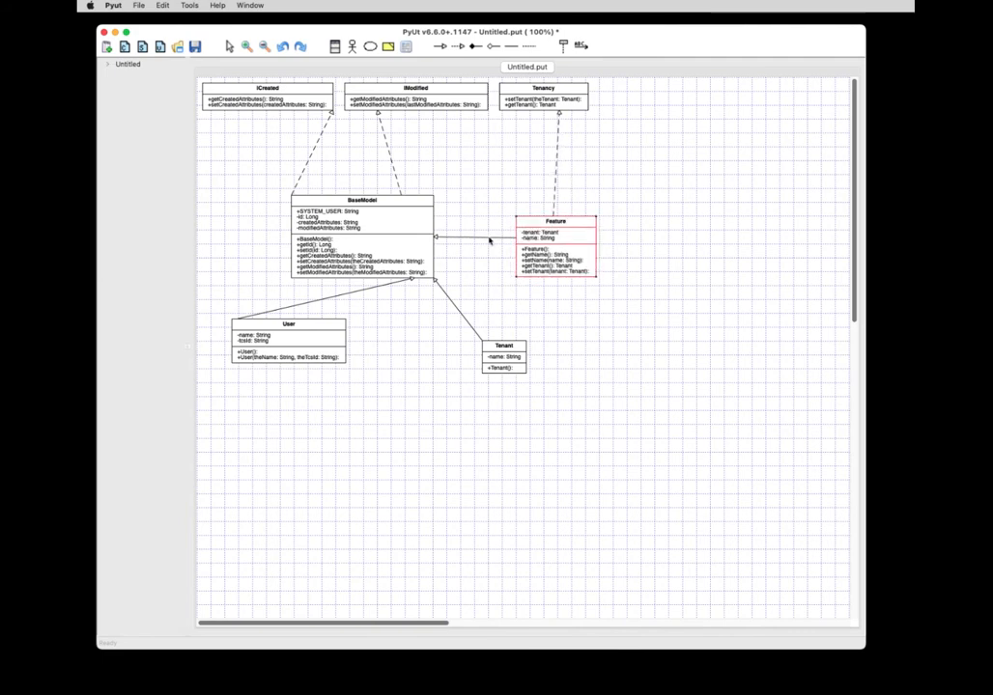
Lower Feature's arrowhead slightly on BaseModel, and reroute the ICreated link from BaseModel's left edge through an added right-angle bend beneath ICreated.
{"action": "left_click", "coordinate": [435, 237]}
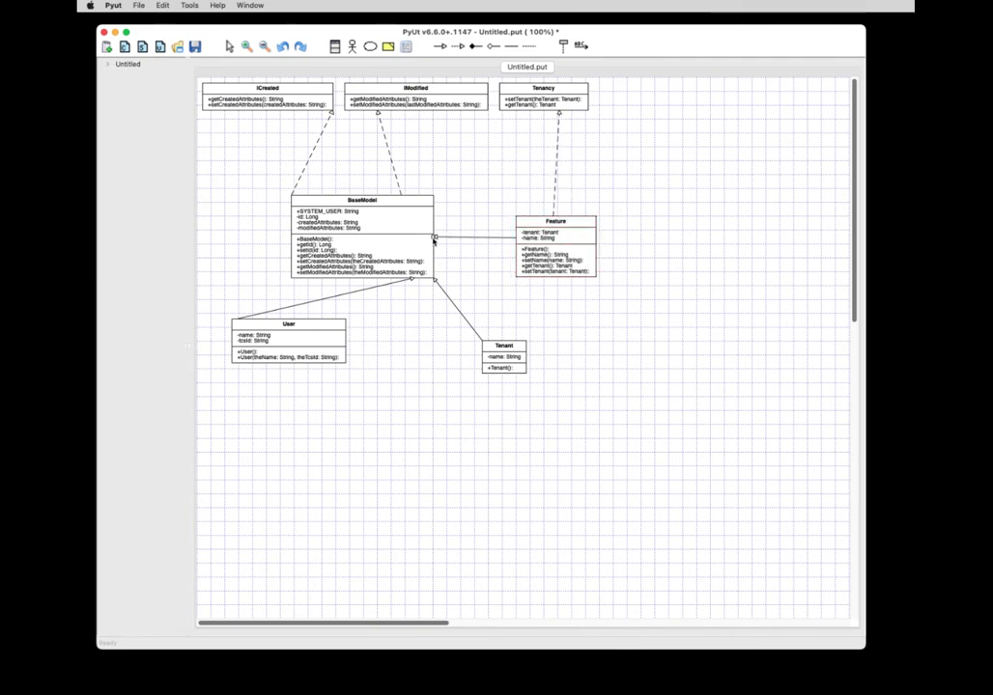
{"action": "left_click_drag", "start_coordinate": [435, 242], "coordinate": [434, 241]}
{"action": "left_click_drag", "start_coordinate": [331, 112], "coordinate": [261, 113]}
{"action": "left_click_drag", "start_coordinate": [287, 196], "coordinate": [289, 236]}
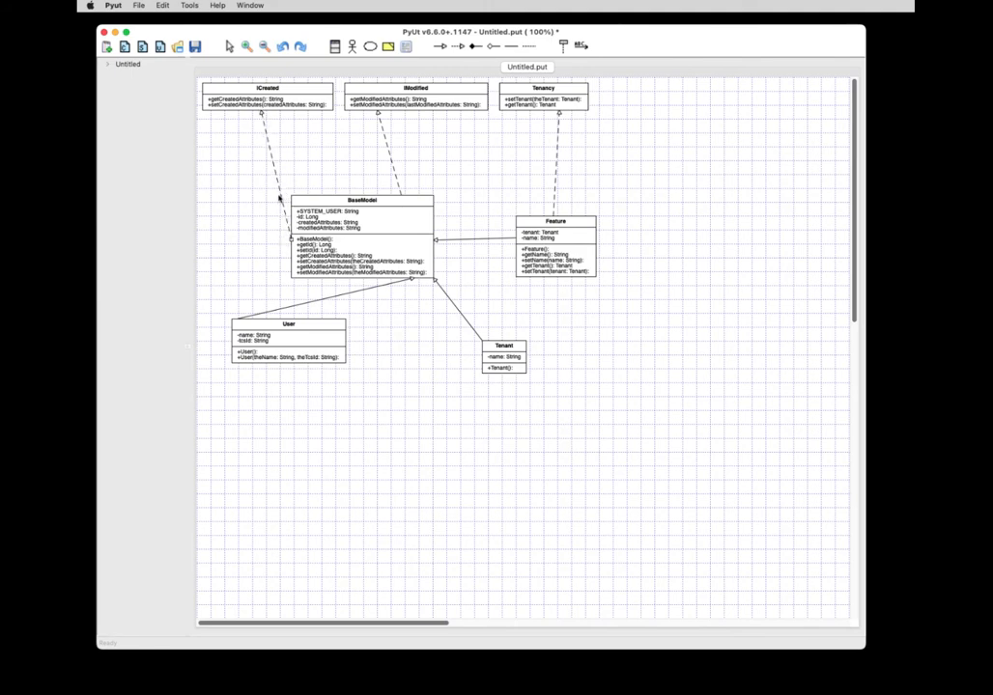
{"action": "right_click", "coordinate": [280, 198]}
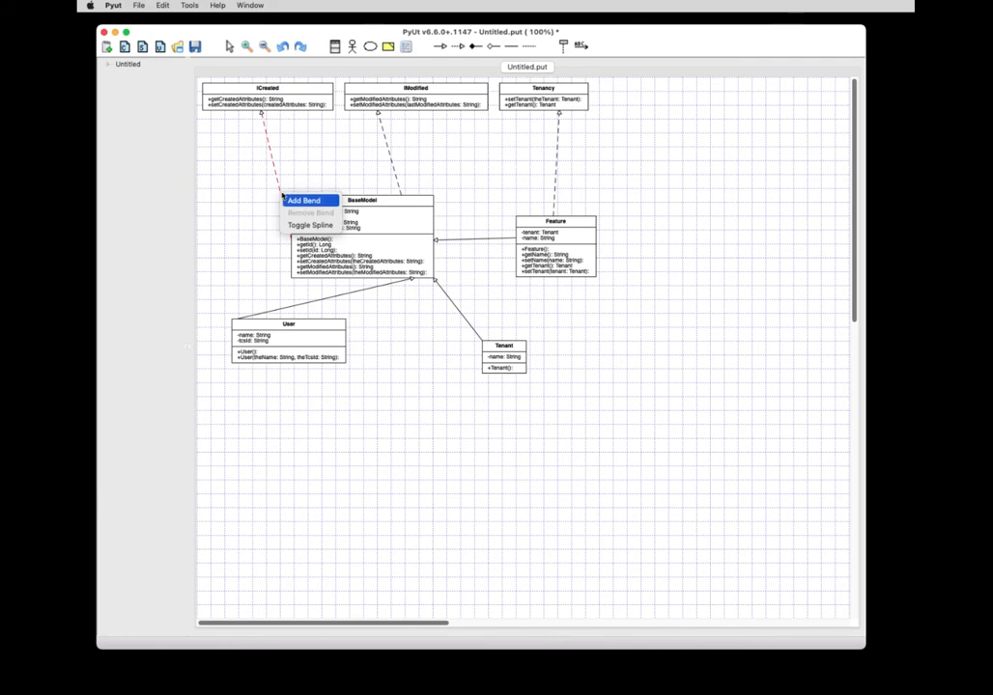
{"action": "left_click", "coordinate": [292, 200]}
{"action": "left_click_drag", "start_coordinate": [278, 193], "coordinate": [258, 240]}
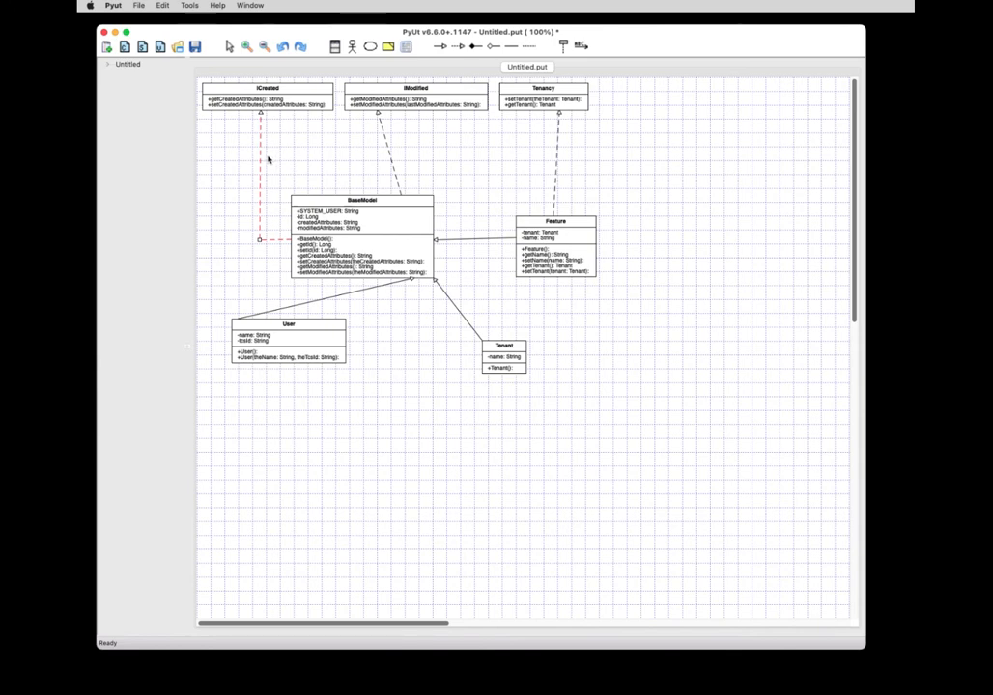
Move User down and right beneath BaseModel, and make its inheritance link nearly vertical by shifting both link ends.
{"action": "left_click_drag", "start_coordinate": [321, 326], "coordinate": [357, 362]}
{"action": "left_click", "coordinate": [410, 281]}
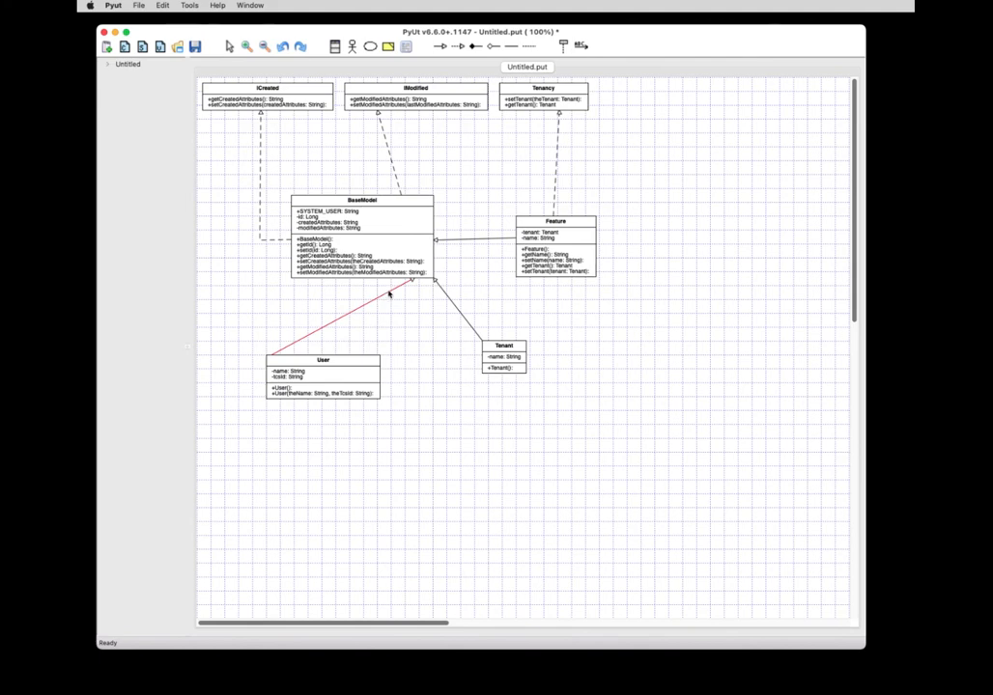
{"action": "left_click_drag", "start_coordinate": [413, 279], "coordinate": [324, 280]}
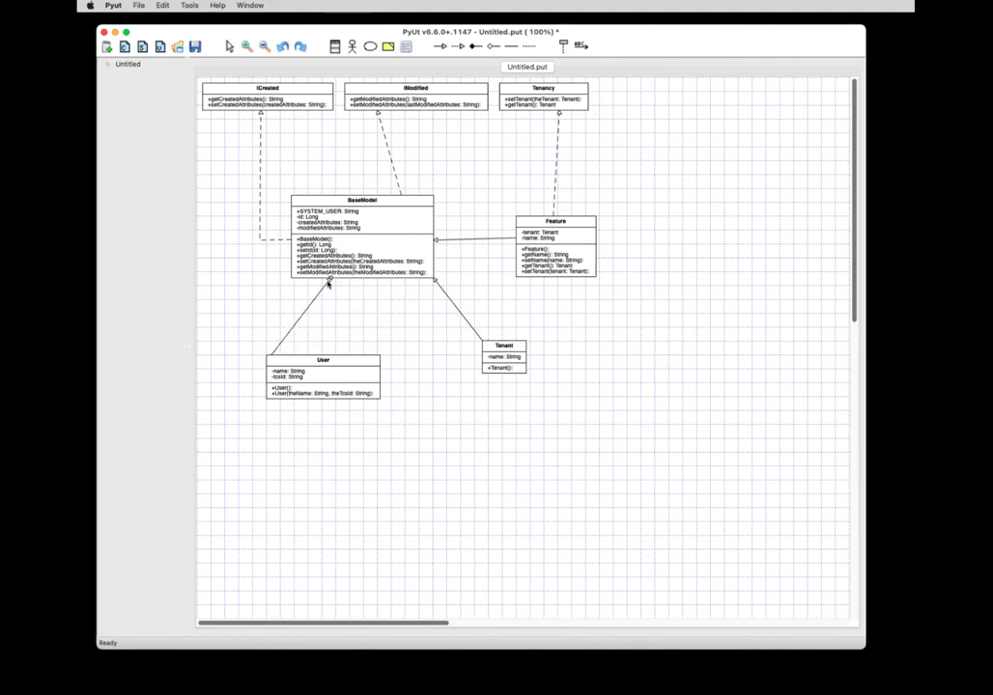
{"action": "left_click_drag", "start_coordinate": [273, 355], "coordinate": [321, 360]}
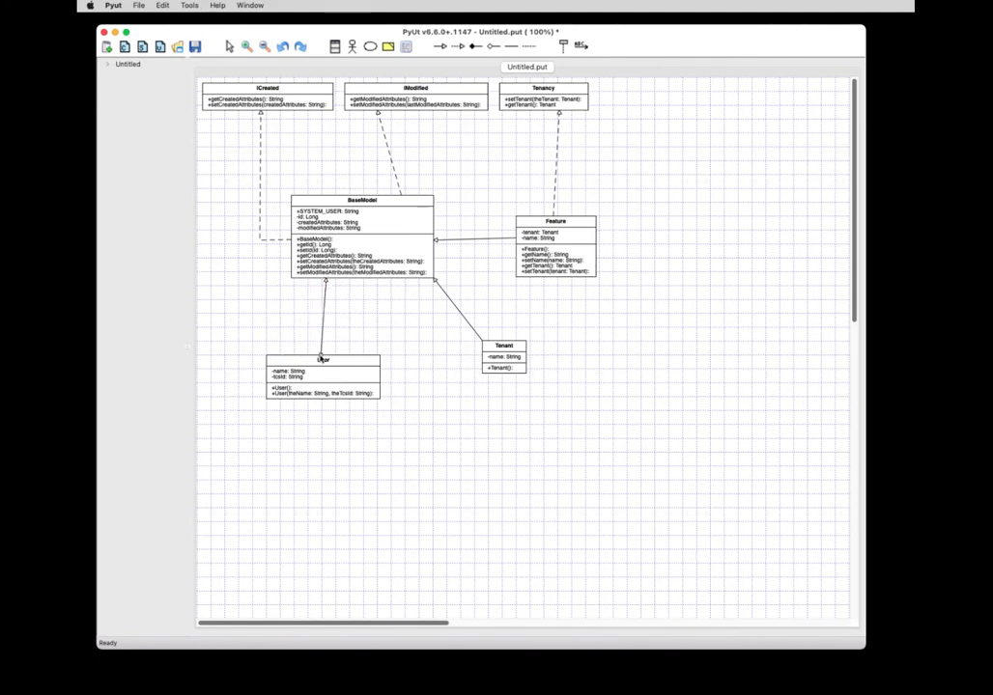
Move Tenant down and left beside User, and shift both ends of its BaseModel link to make it nearly vertical.
{"action": "left_click_drag", "start_coordinate": [490, 349], "coordinate": [413, 382]}
{"action": "left_click", "coordinate": [426, 303]}
{"action": "left_click_drag", "start_coordinate": [434, 280], "coordinate": [418, 280]}
{"action": "left_click_drag", "start_coordinate": [405, 370], "coordinate": [420, 372]}
Straighten the IModified, Tenant, User and Tenancy links by shifting their arrowheads, and level Feature's horizontal link to BaseModel.
{"action": "left_click", "coordinate": [380, 121]}
{"action": "left_click_drag", "start_coordinate": [377, 114], "coordinate": [408, 118]}
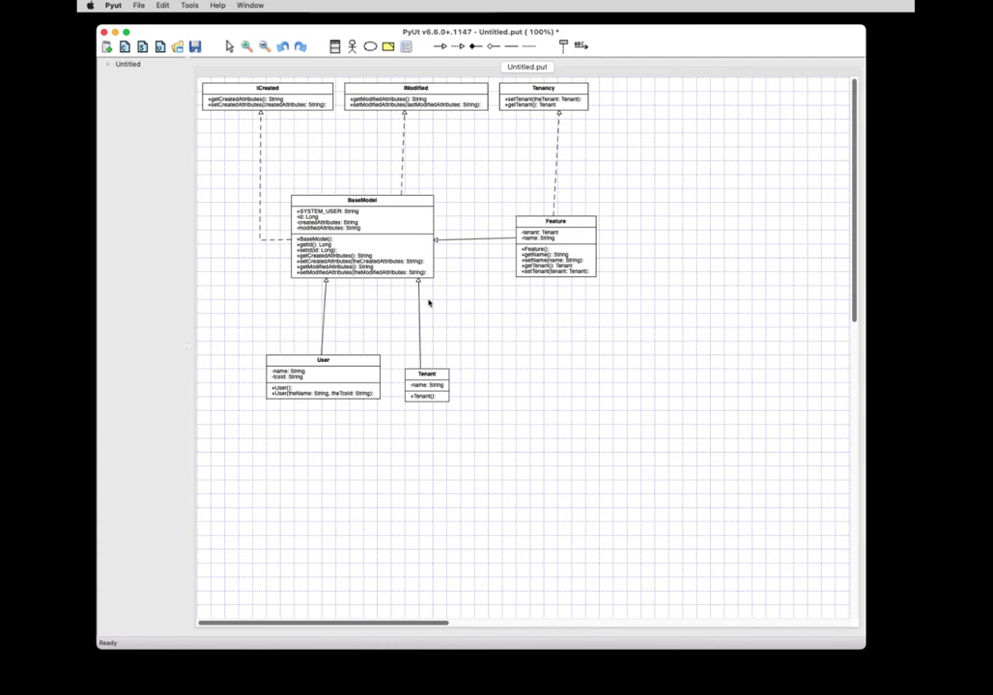
{"action": "left_click_drag", "start_coordinate": [419, 280], "coordinate": [421, 279]}
{"action": "left_click_drag", "start_coordinate": [327, 280], "coordinate": [323, 279]}
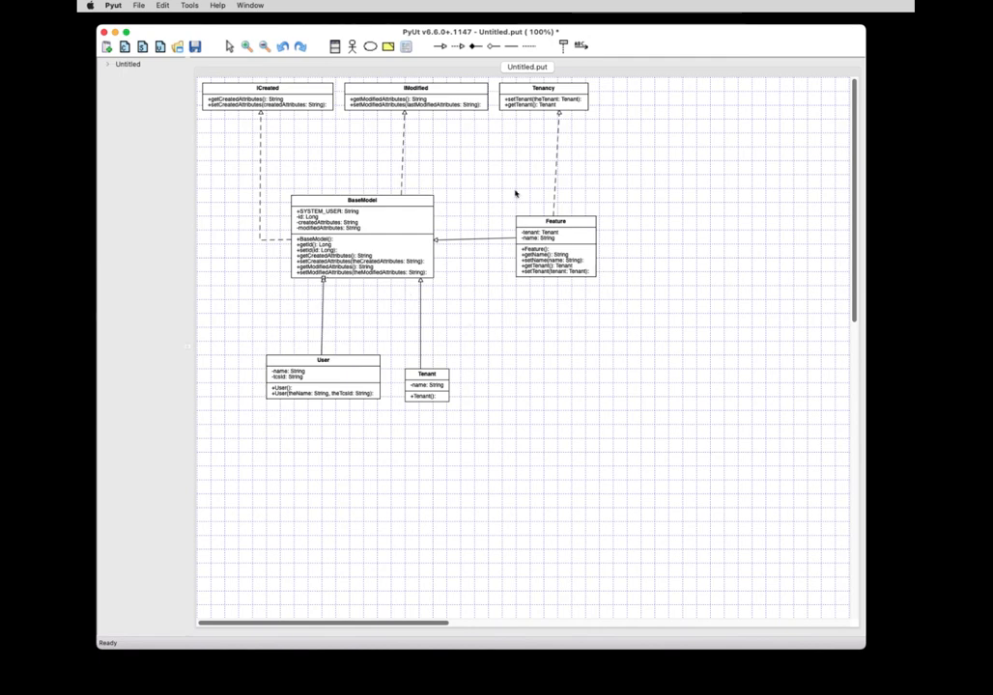
{"action": "left_click_drag", "start_coordinate": [559, 112], "coordinate": [554, 113]}
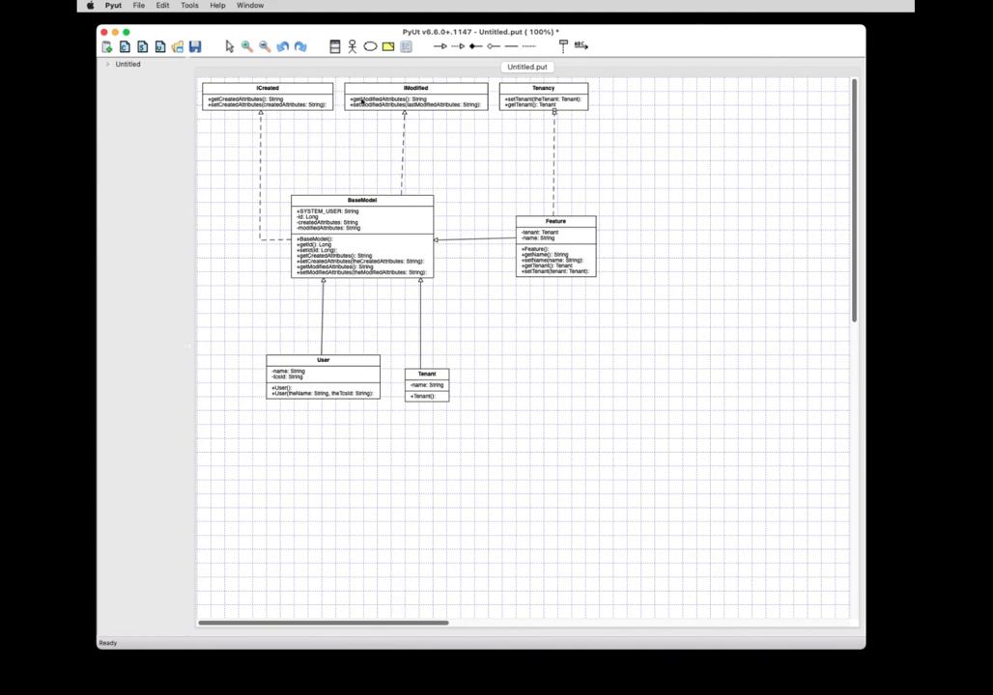
{"action": "left_click", "coordinate": [491, 240]}
{"action": "left_click_drag", "start_coordinate": [434, 240], "coordinate": [433, 237]}
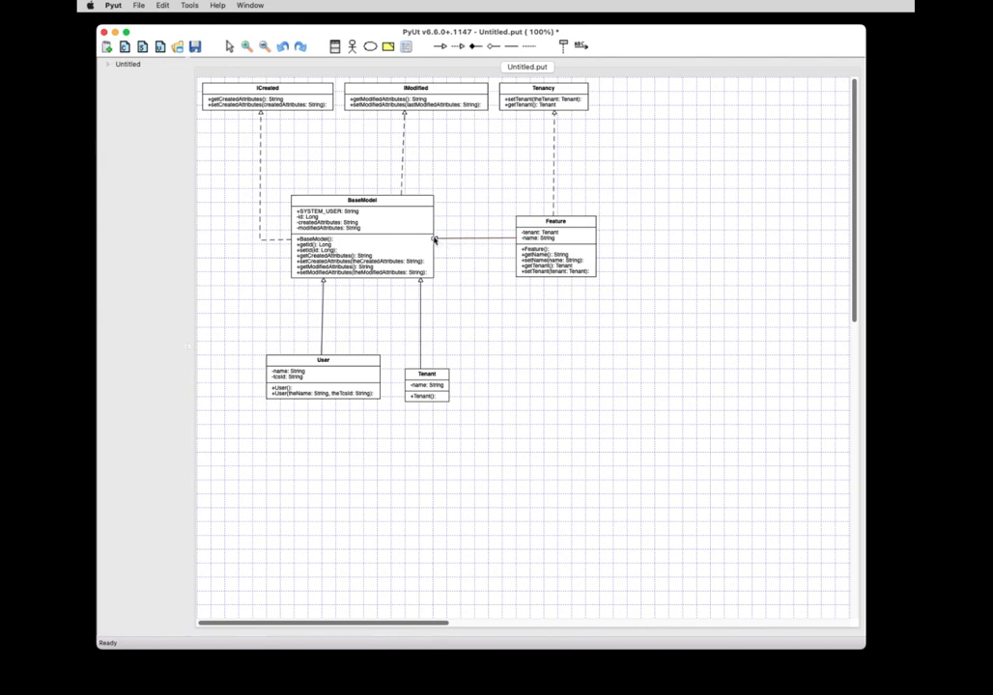